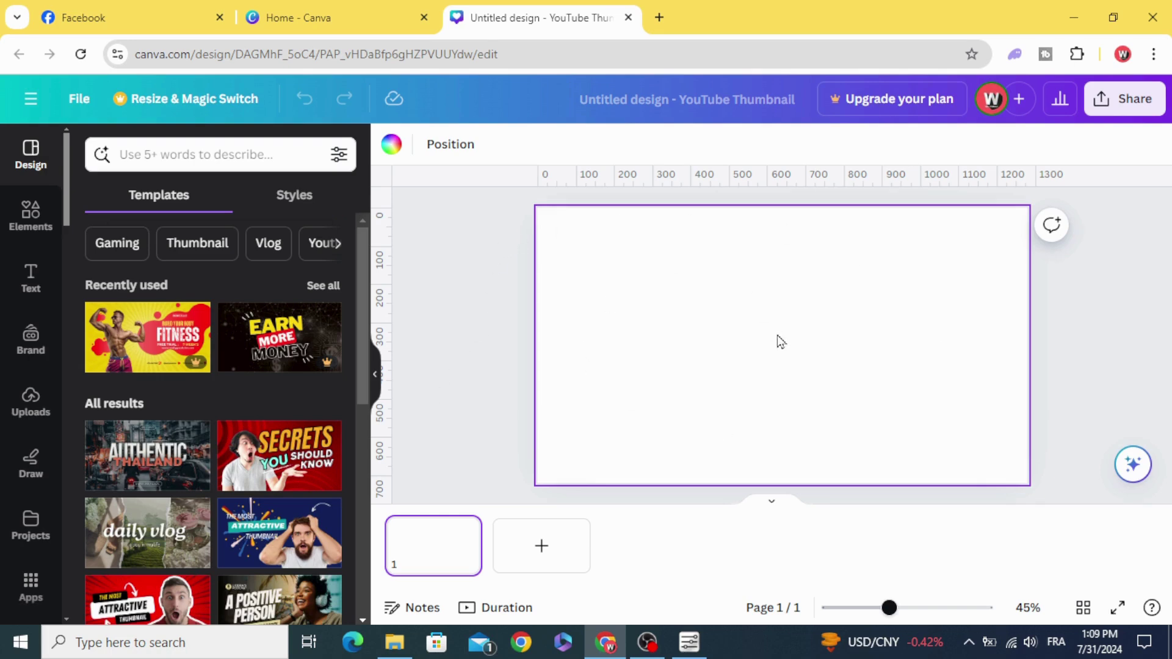
Step: Fill the background with the teal-to-blue gradient preset
{"action": "left_click", "coordinate": [391, 145]}
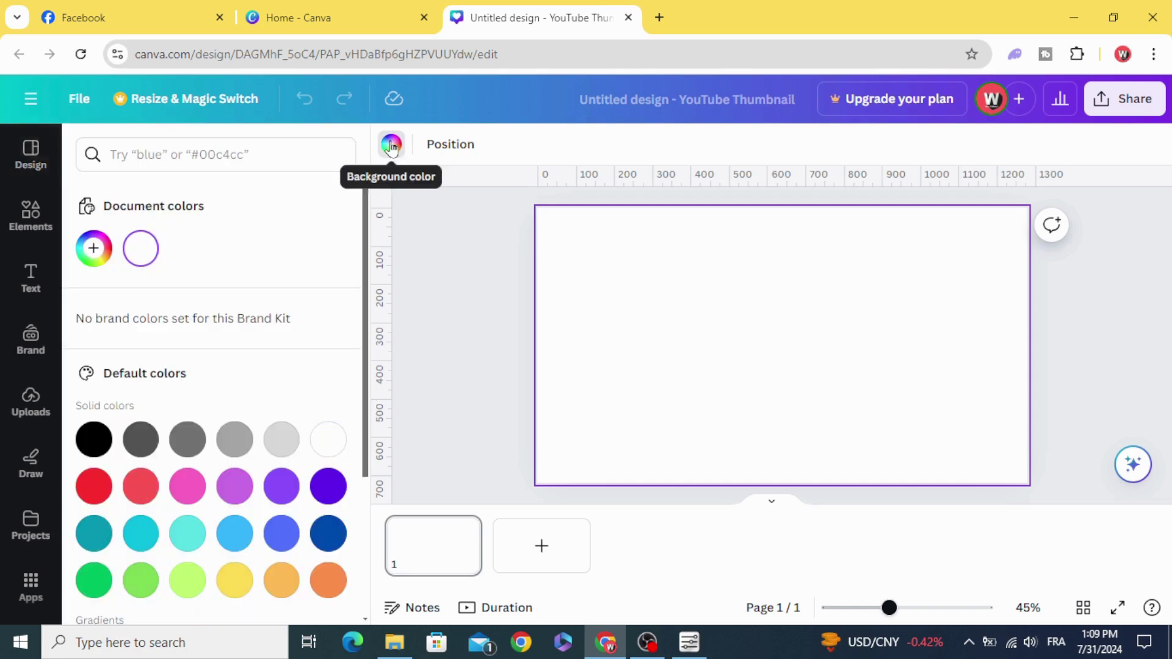
{"action": "scroll", "coordinate": [305, 293], "scroll_direction": "down", "scroll_amount": 2}
{"action": "scroll", "coordinate": [305, 311], "scroll_direction": "down", "scroll_amount": 2}
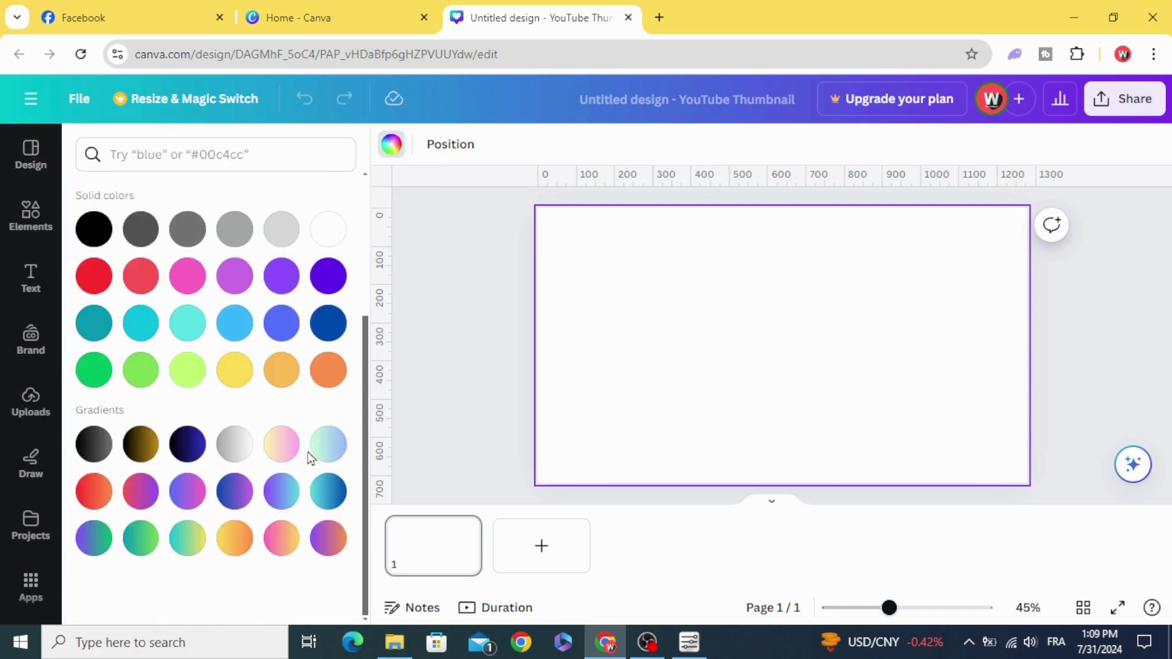
{"action": "left_click", "coordinate": [331, 493]}
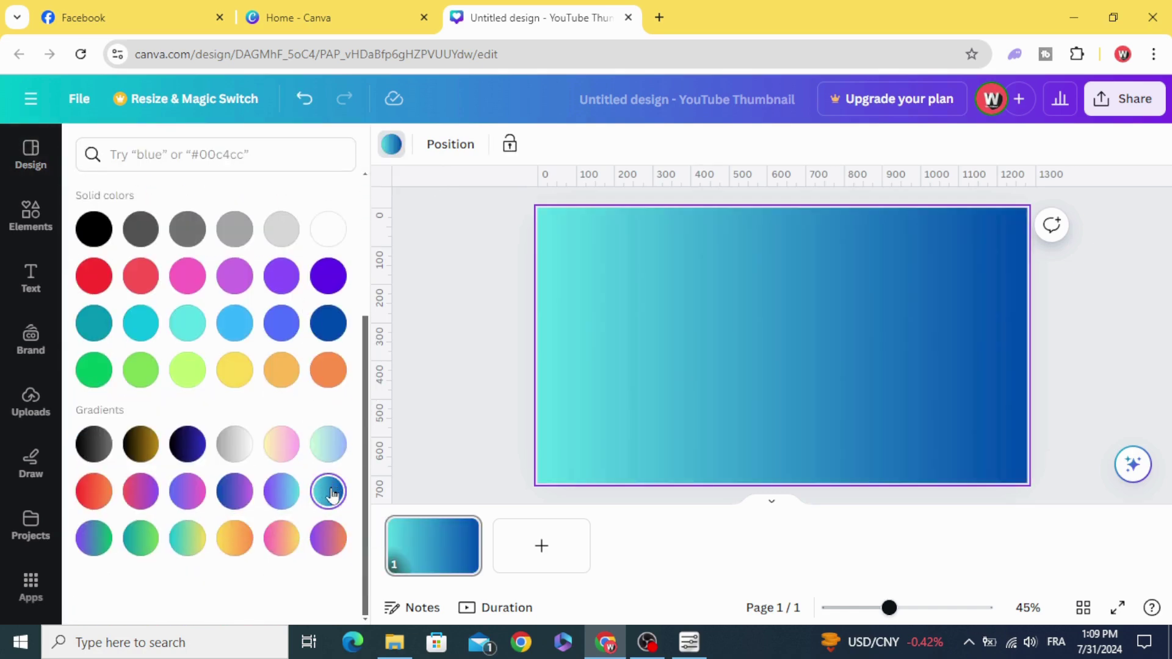
{"action": "scroll", "coordinate": [305, 489], "scroll_direction": "up", "scroll_amount": 4}
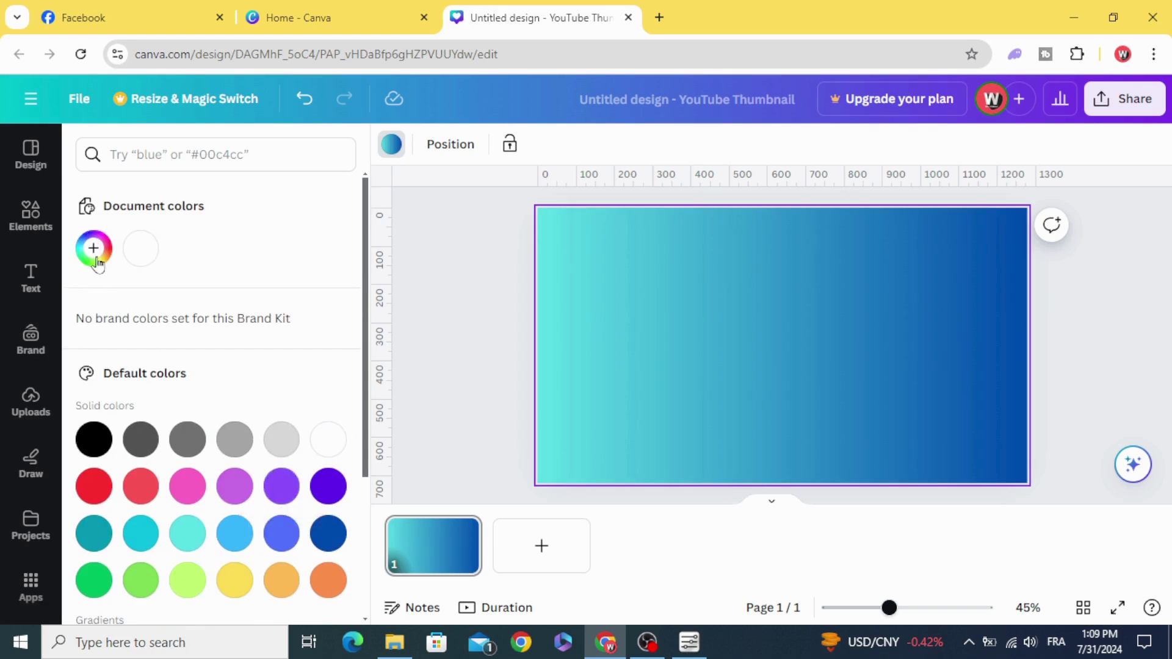
Step: Change the gradient's second colour to pink #FF005C and set the 135° diagonal style
{"action": "left_click", "coordinate": [93, 249]}
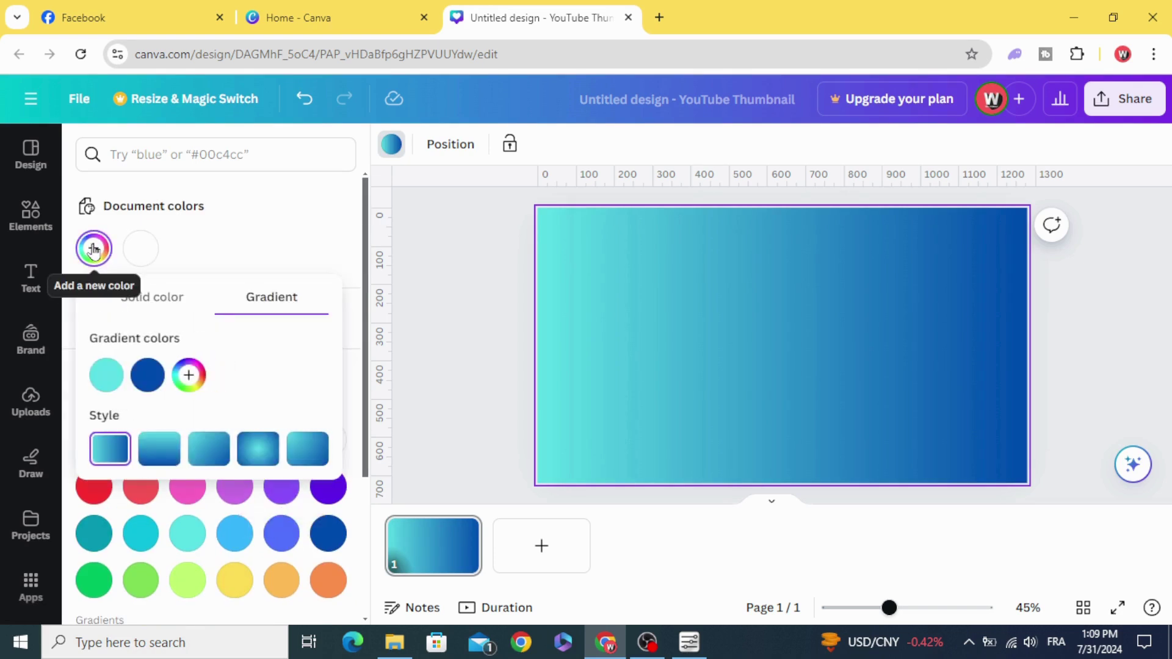
{"action": "left_click", "coordinate": [149, 377]}
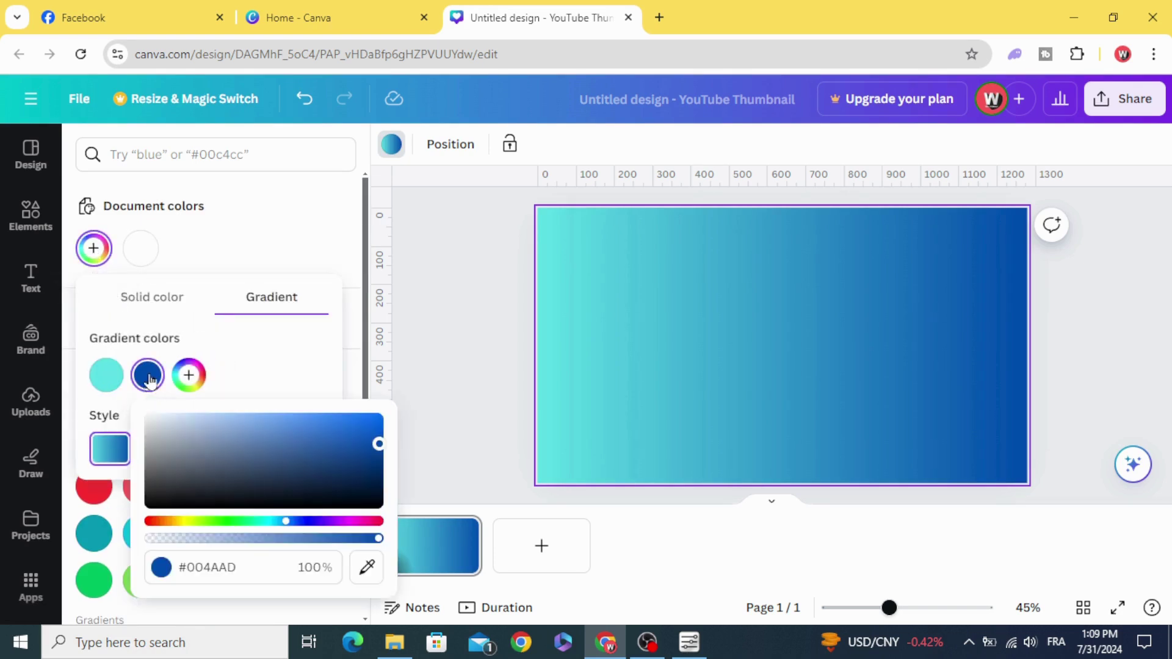
{"action": "left_click", "coordinate": [367, 522]}
{"action": "left_click_drag", "start_coordinate": [378, 444], "coordinate": [398, 400]}
{"action": "left_click", "coordinate": [322, 357]}
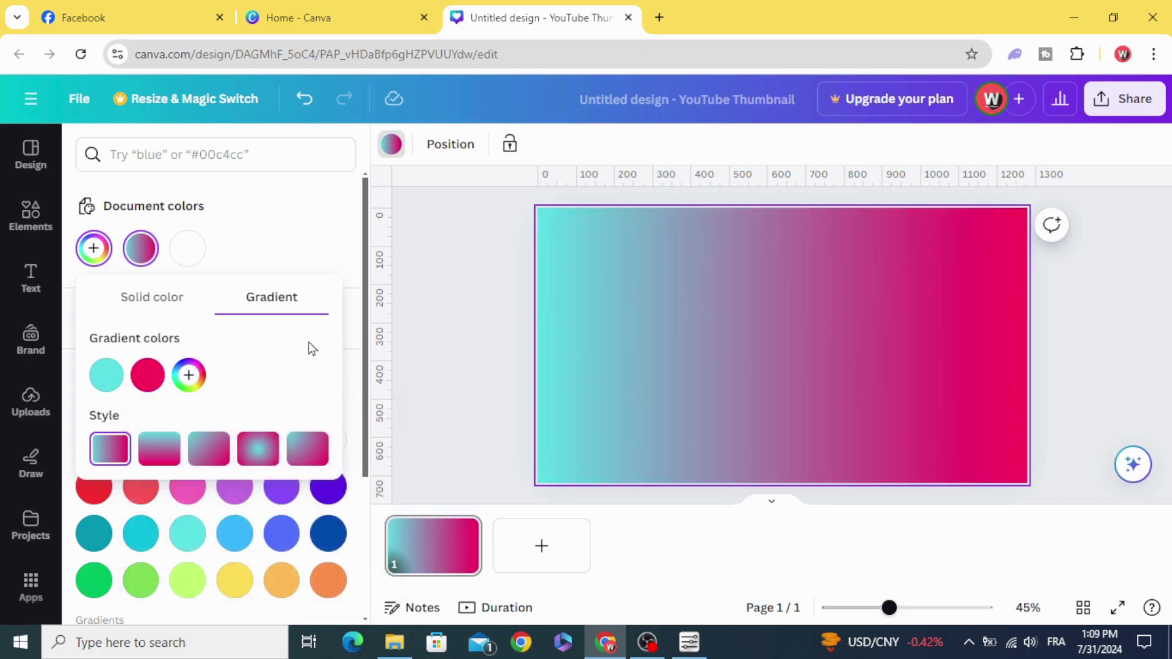
{"action": "left_click", "coordinate": [206, 456]}
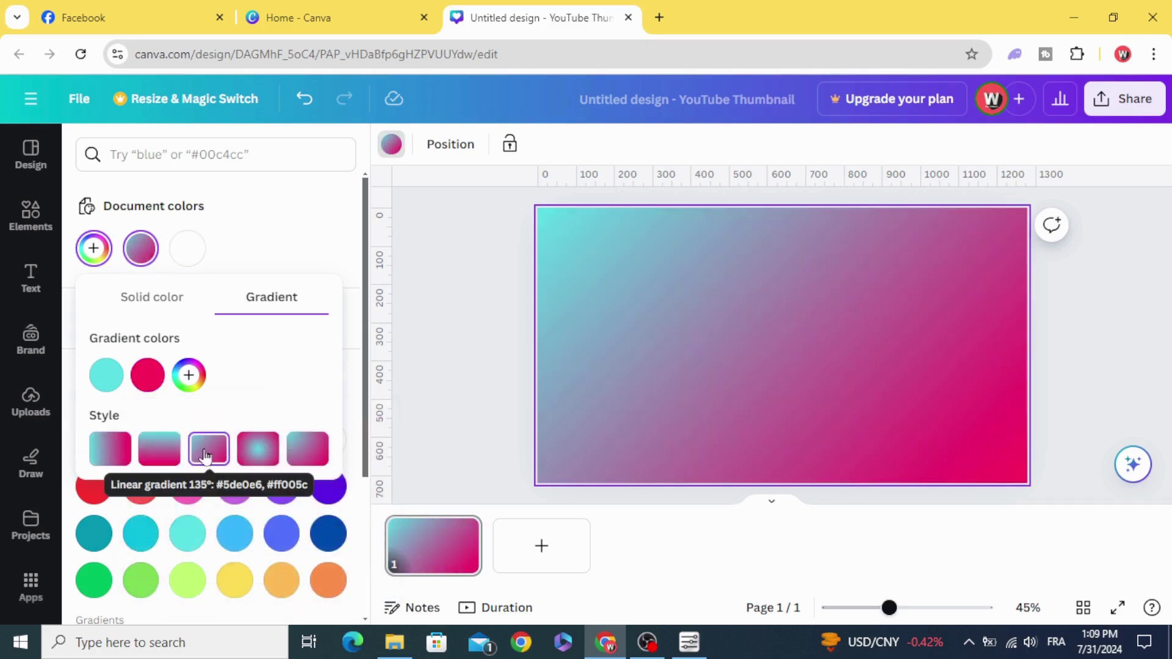
Step: Download the gradient background design as a PNG
{"action": "left_click", "coordinate": [437, 354]}
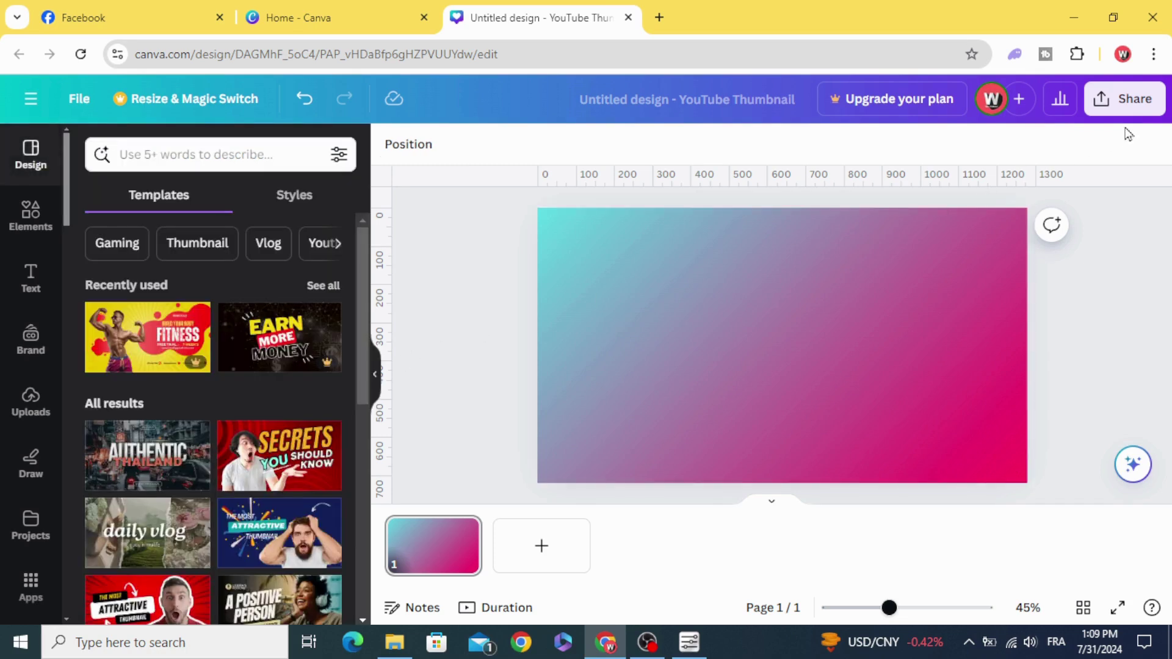
{"action": "left_click", "coordinate": [1127, 98]}
{"action": "left_click", "coordinate": [1013, 468]}
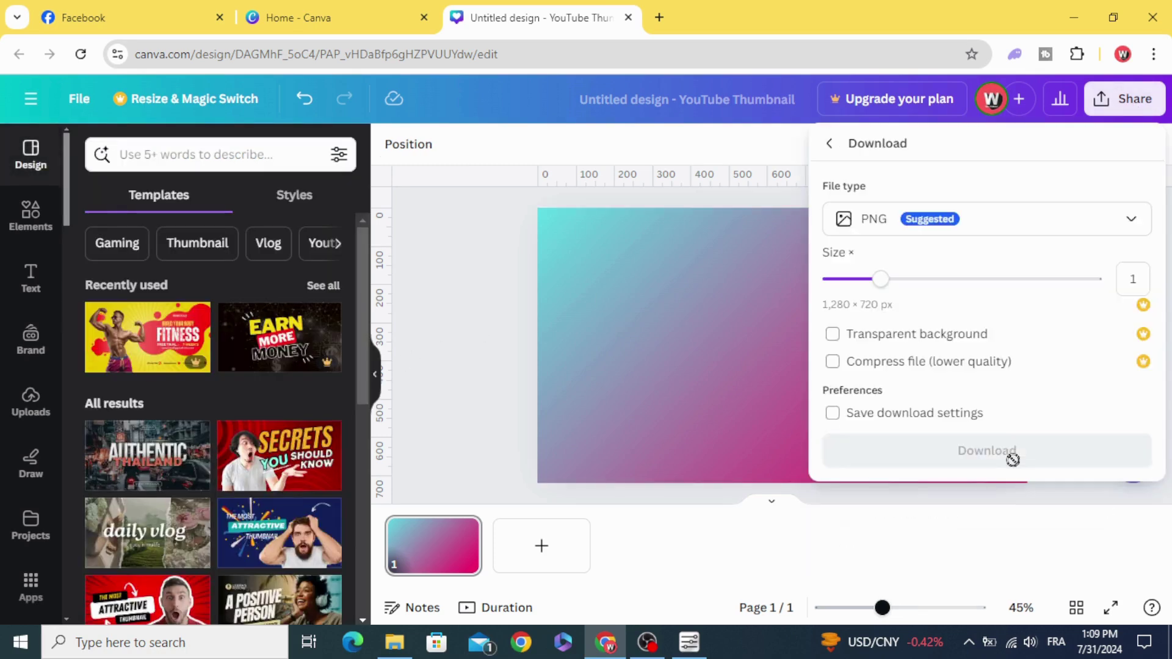
{"action": "left_click", "coordinate": [1007, 455]}
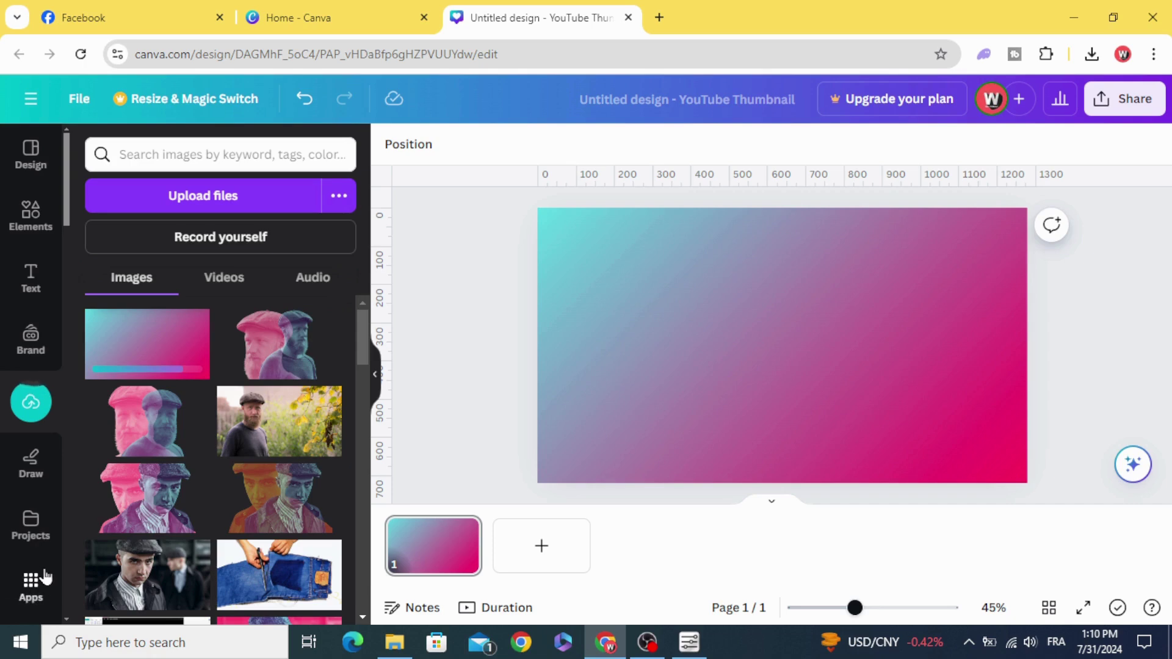
Step: Search the Apps panel for 'font' and pick FontFrame from the suggestions
{"action": "left_click", "coordinate": [29, 587]}
{"action": "left_click", "coordinate": [220, 154]}
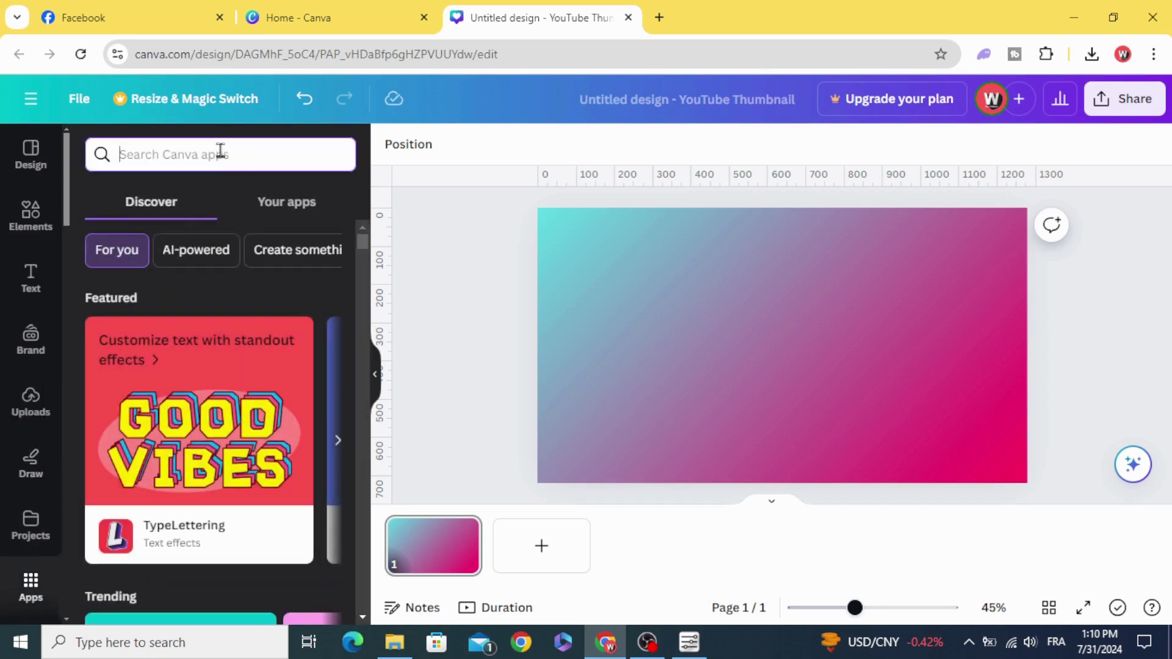
{"action": "type", "text": "front"}
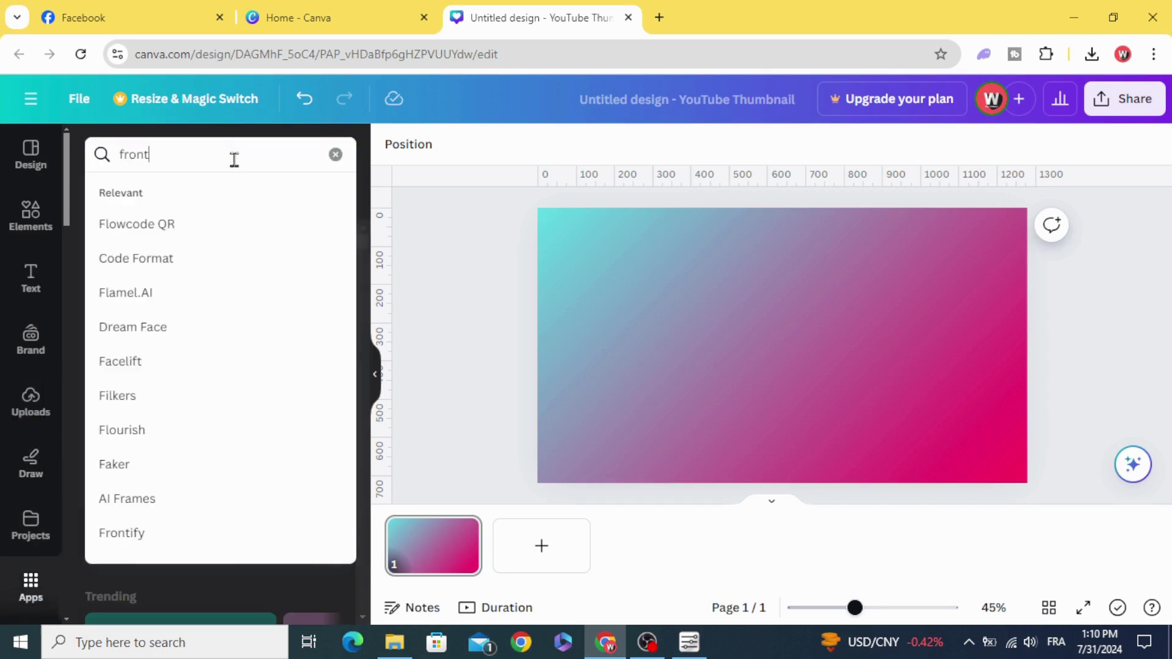
{"action": "key", "text": "BackSpace"}
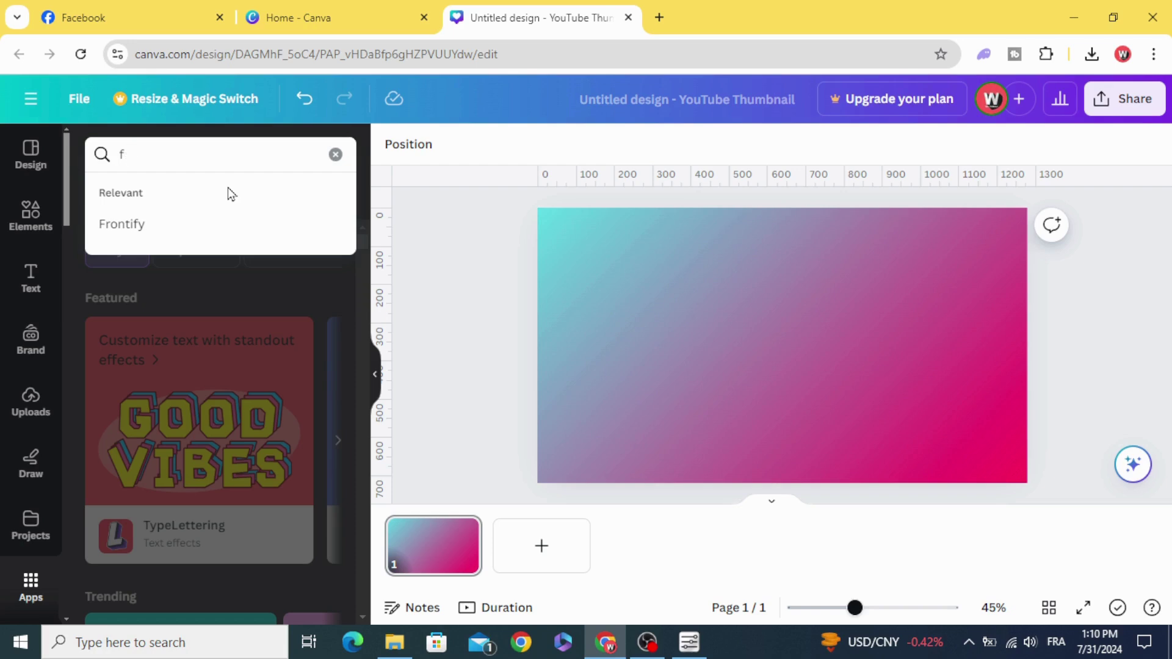
{"action": "type", "text": "ont"}
{"action": "left_click", "coordinate": [161, 226]}
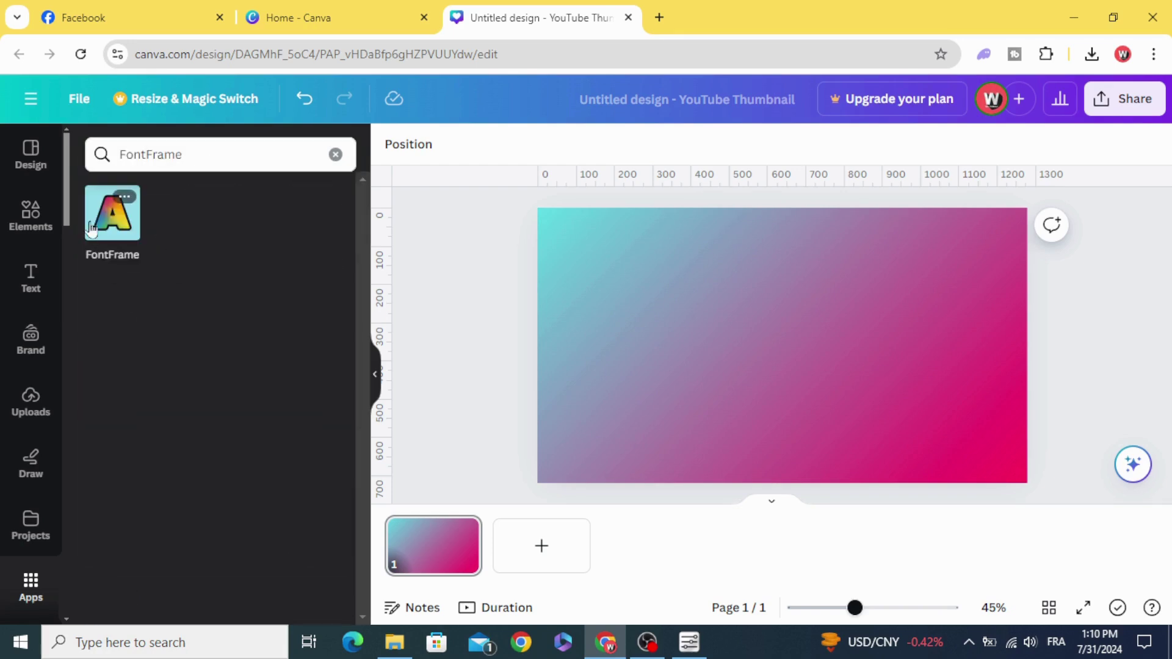
Step: Open FontFrame and load the downloaded gradient PNG as the letter fill image
{"action": "left_click", "coordinate": [111, 217]}
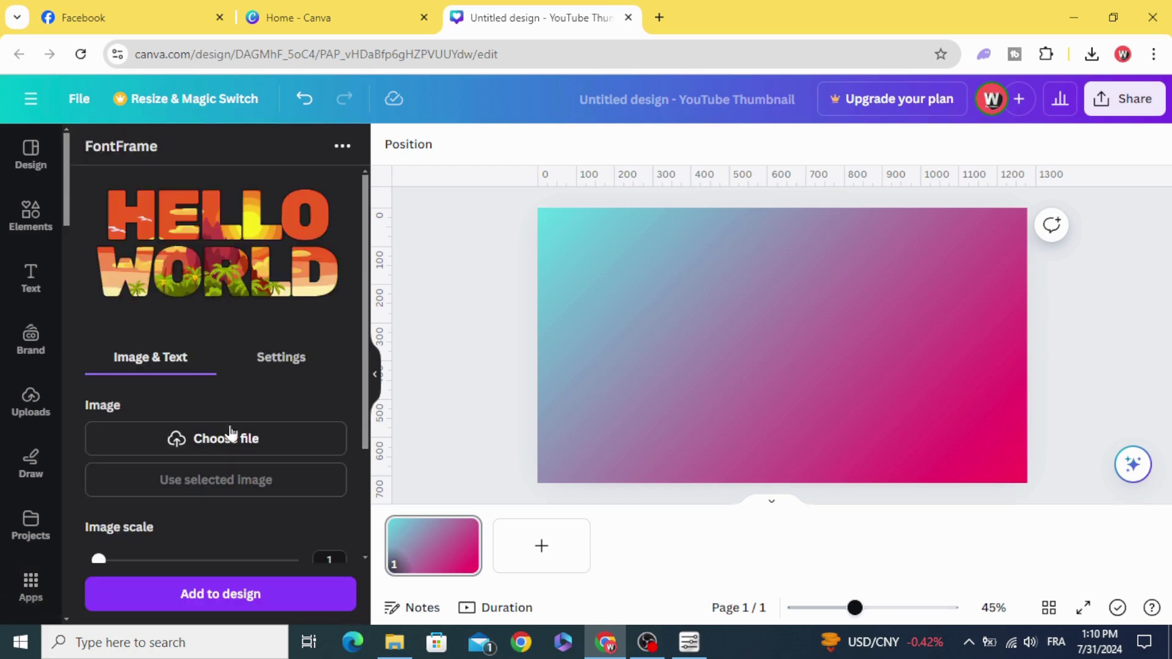
{"action": "scroll", "coordinate": [232, 434], "scroll_direction": "down", "scroll_amount": 3}
{"action": "left_click", "coordinate": [230, 288]}
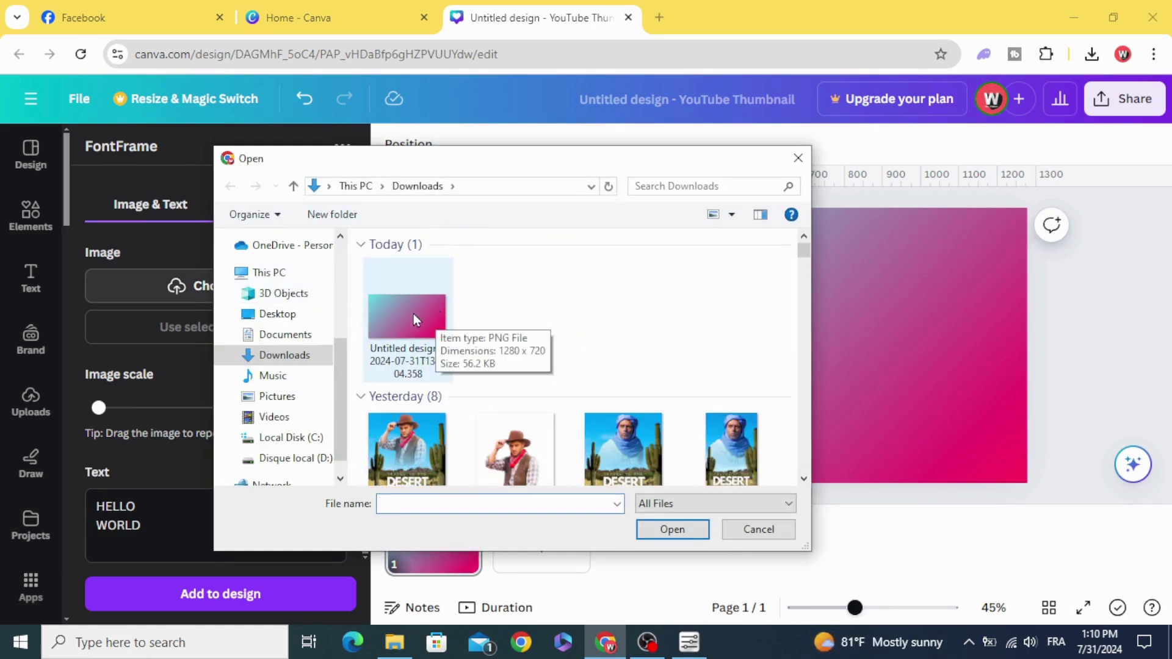
{"action": "left_click", "coordinate": [402, 305]}
{"action": "double_click", "coordinate": [401, 305]}
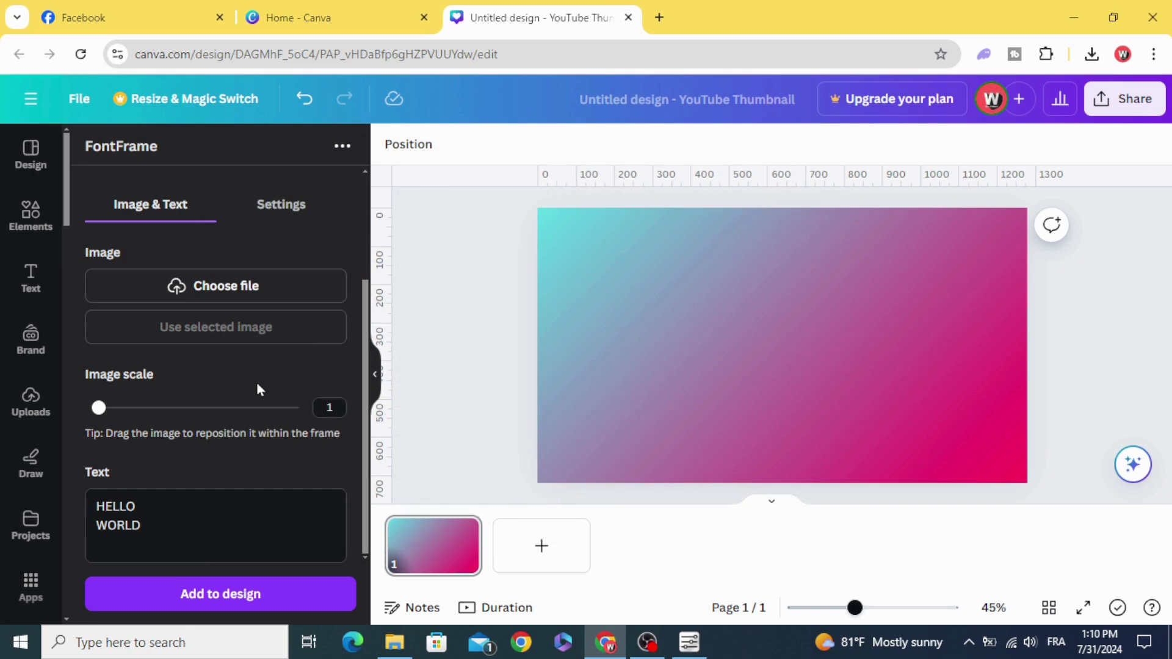
Step: Replace the HELLO WORLD text with TREND
{"action": "left_click", "coordinate": [171, 537]}
{"action": "key", "text": "ctrl+a"}
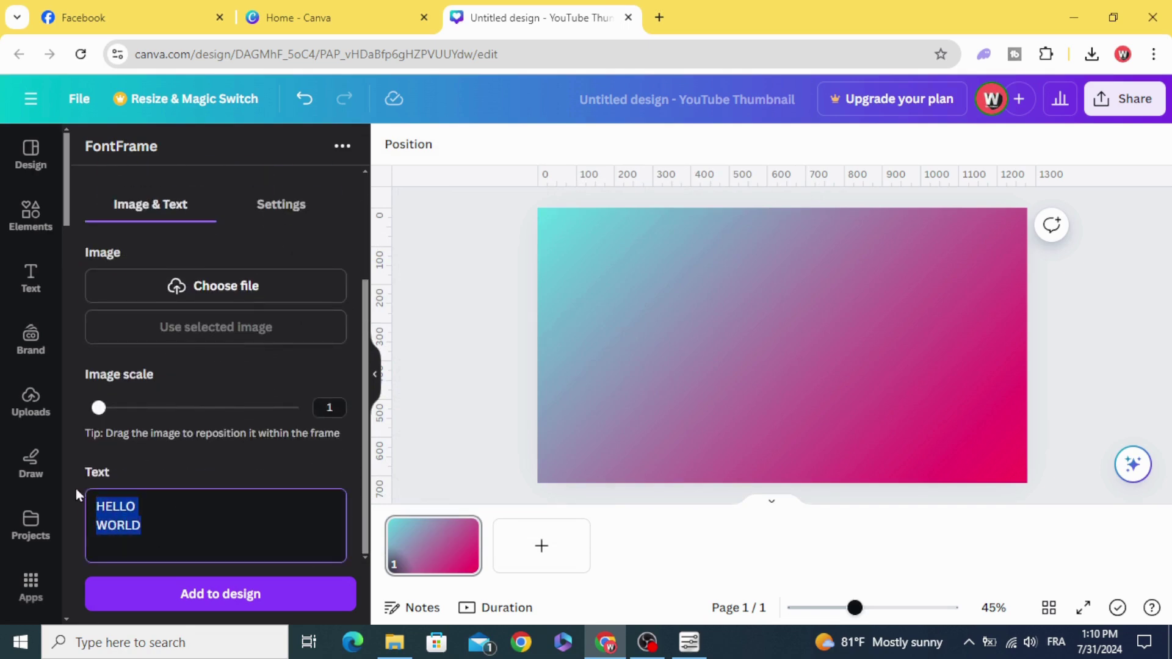
{"action": "type", "text": "TREND"}
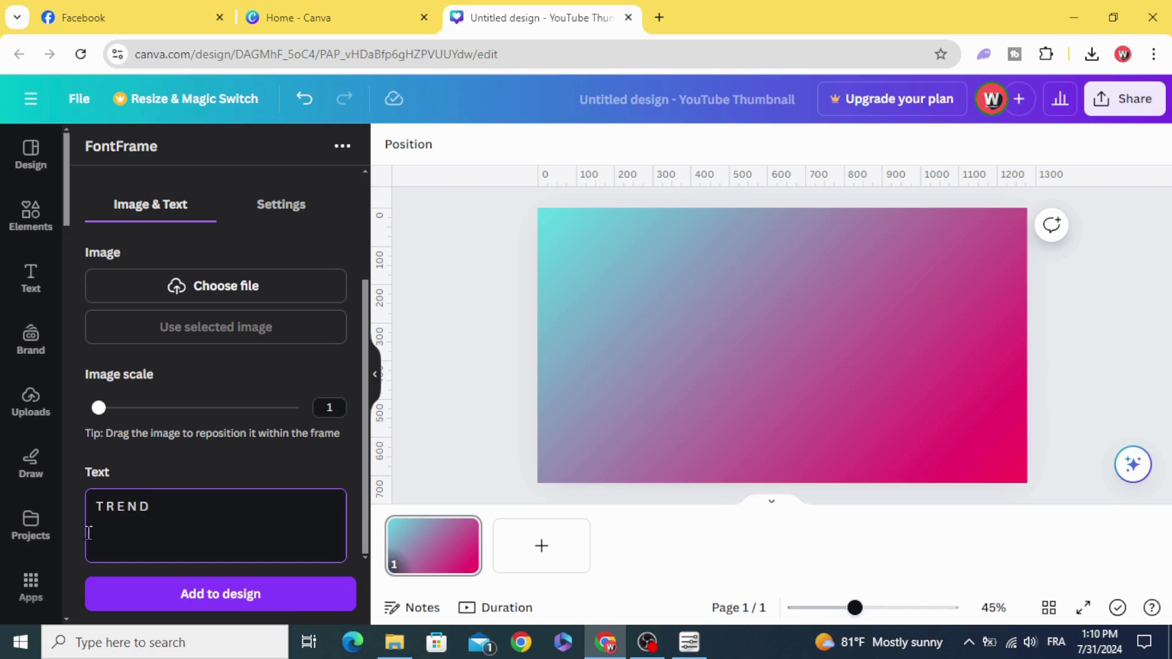
Step: Set the FontFrame lettering font to Anton
{"action": "scroll", "coordinate": [103, 520], "scroll_direction": "up", "scroll_amount": 3}
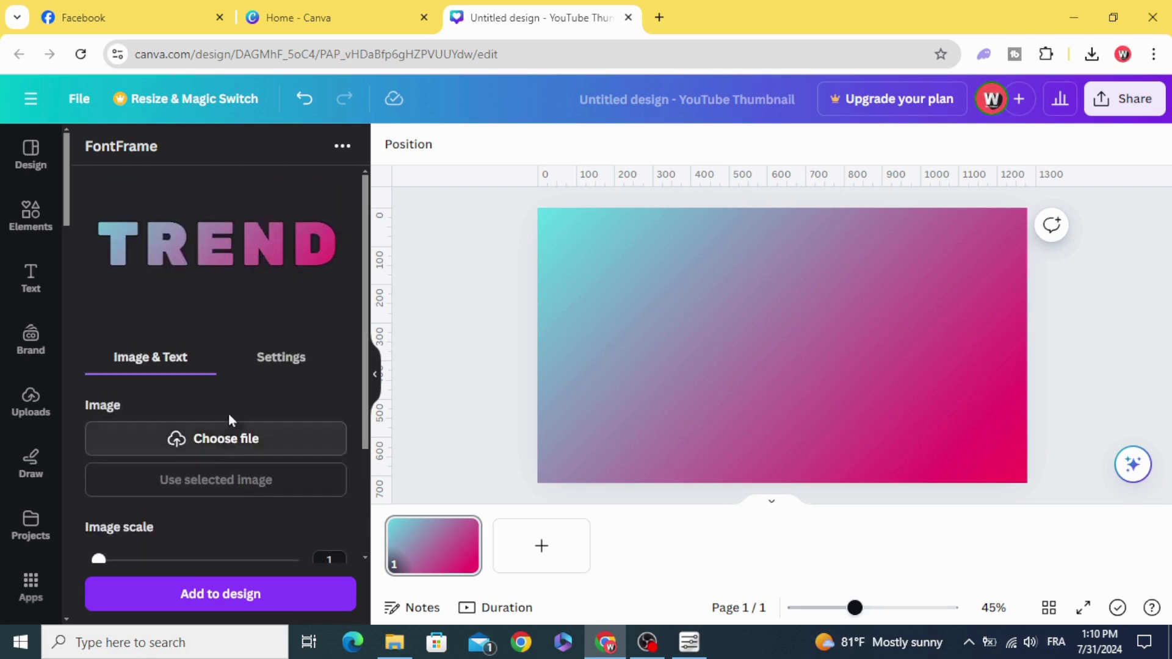
{"action": "scroll", "coordinate": [236, 426], "scroll_direction": "down", "scroll_amount": 3}
{"action": "scroll", "coordinate": [236, 421], "scroll_direction": "up", "scroll_amount": 3}
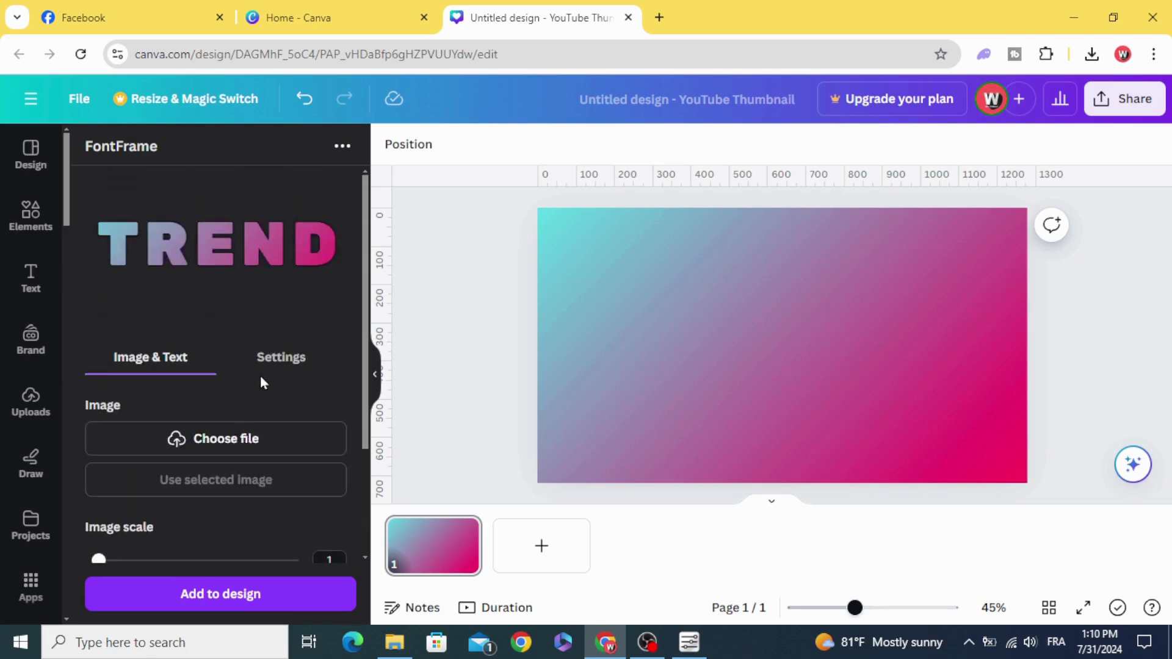
{"action": "left_click", "coordinate": [288, 357]}
{"action": "scroll", "coordinate": [253, 373], "scroll_direction": "down", "scroll_amount": 2}
{"action": "left_click", "coordinate": [259, 364]}
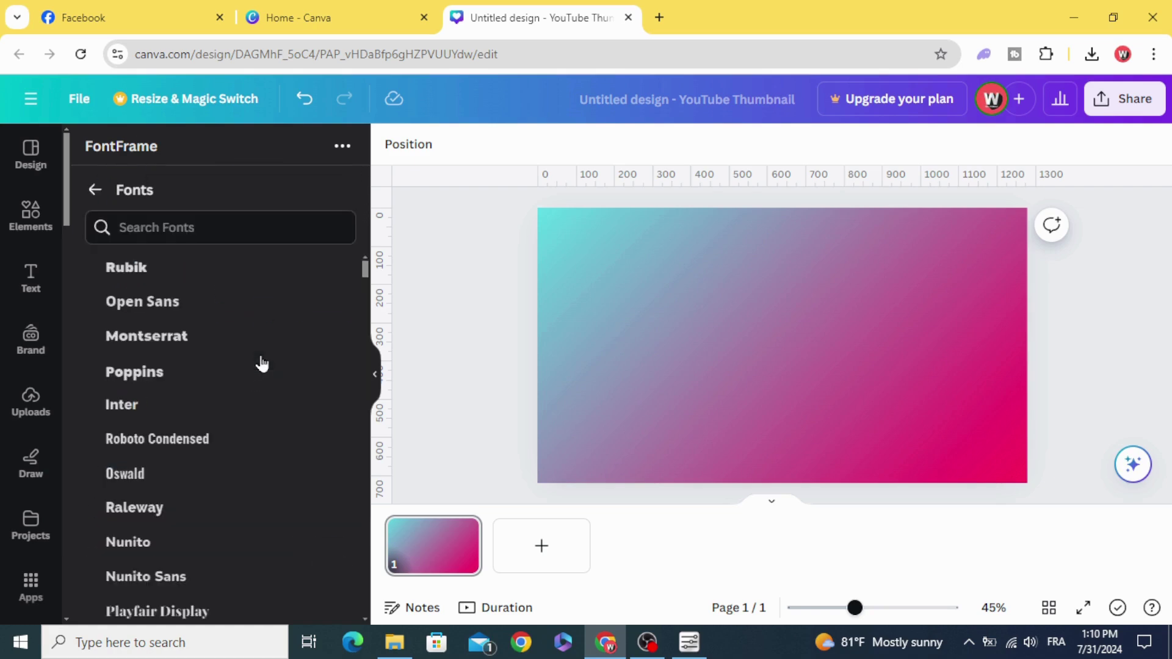
{"action": "type", "text": "ANT"}
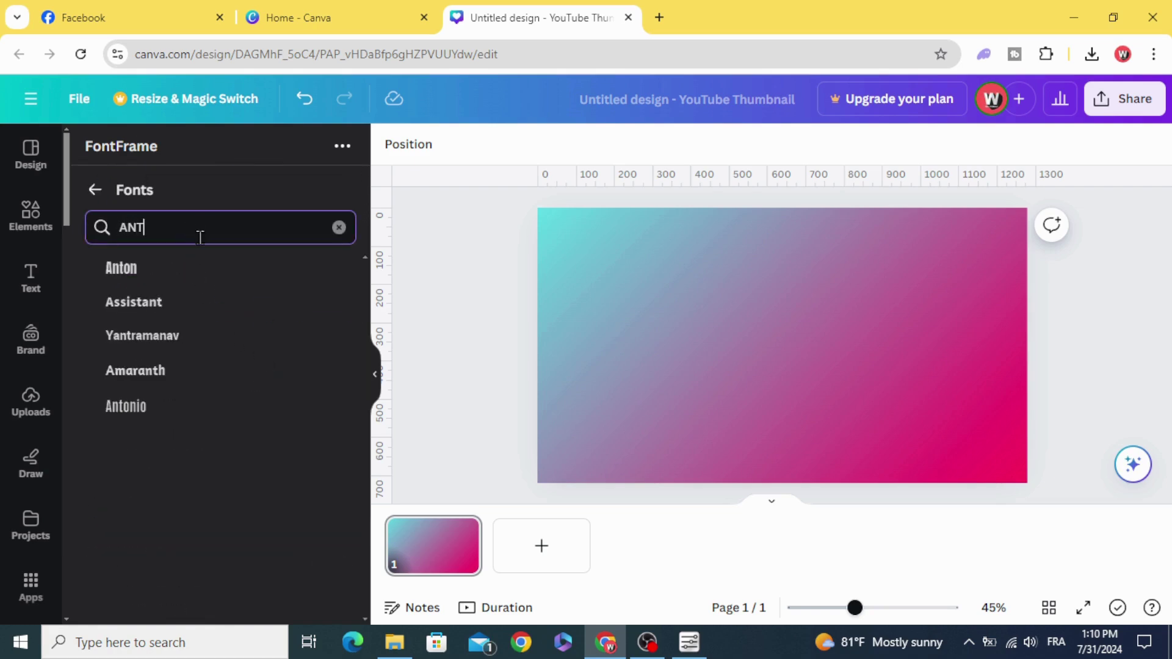
{"action": "left_click", "coordinate": [196, 268]}
Step: Reduce the letter outline to 0 and scroll down to Add to design
{"action": "scroll", "coordinate": [204, 339], "scroll_direction": "down", "scroll_amount": 2}
{"action": "scroll", "coordinate": [204, 341], "scroll_direction": "up", "scroll_amount": 1}
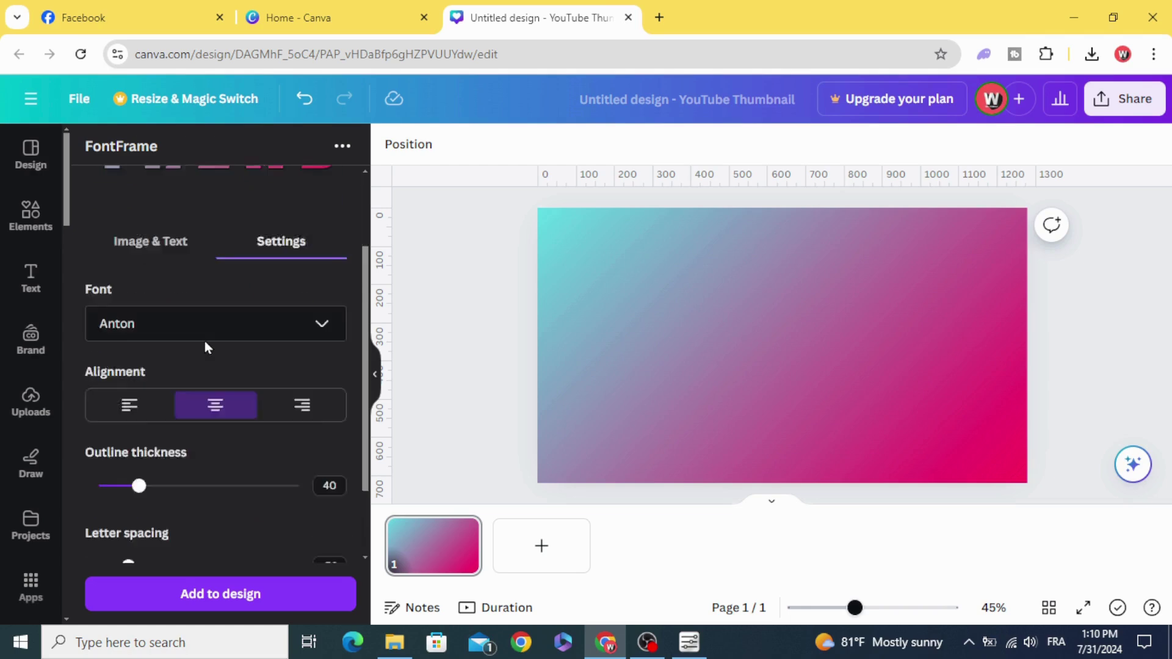
{"action": "scroll", "coordinate": [203, 341], "scroll_direction": "down", "scroll_amount": 1}
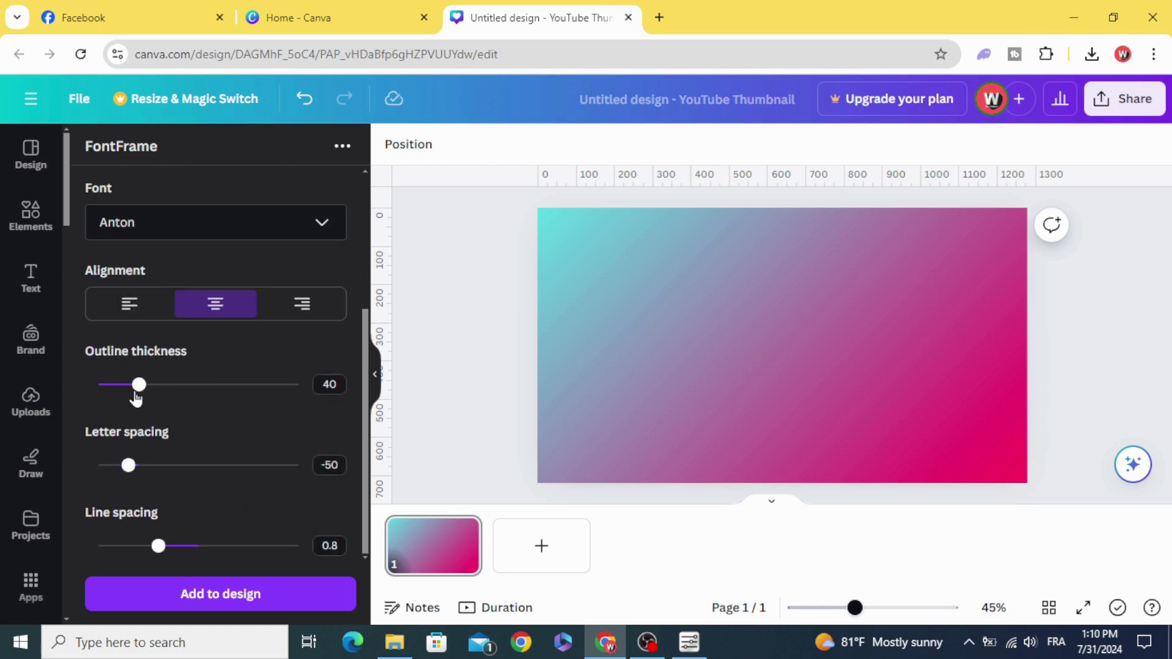
{"action": "left_click_drag", "start_coordinate": [138, 396], "coordinate": [71, 403]}
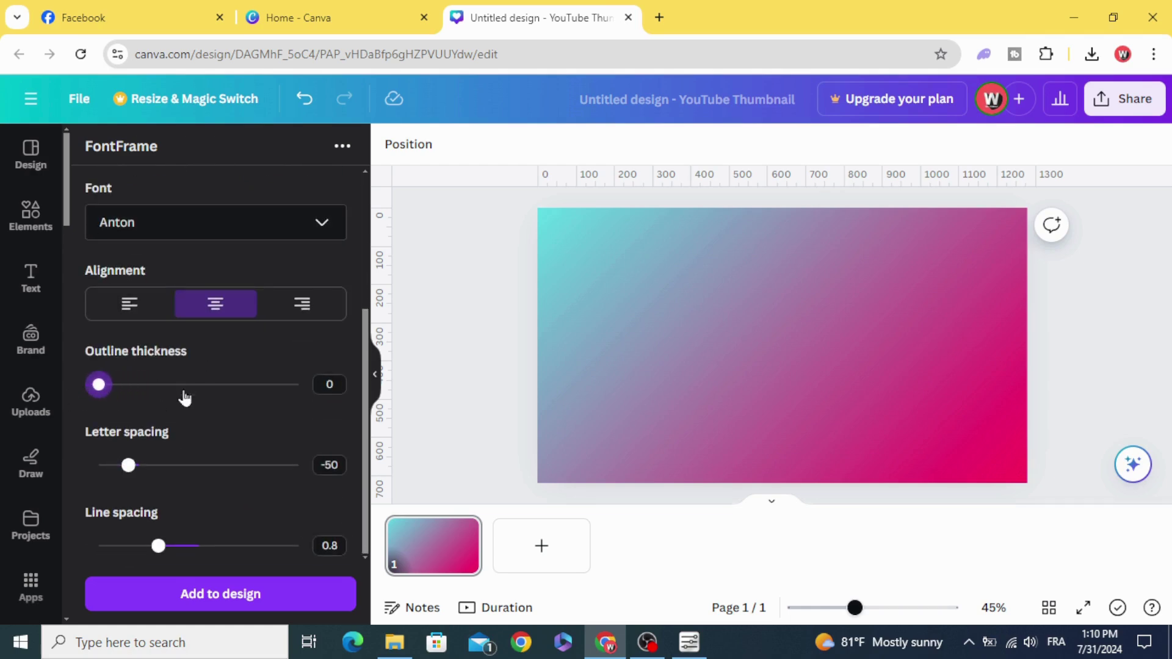
{"action": "scroll", "coordinate": [181, 399], "scroll_direction": "up", "scroll_amount": 3}
{"action": "scroll", "coordinate": [181, 399], "scroll_direction": "down", "scroll_amount": 3}
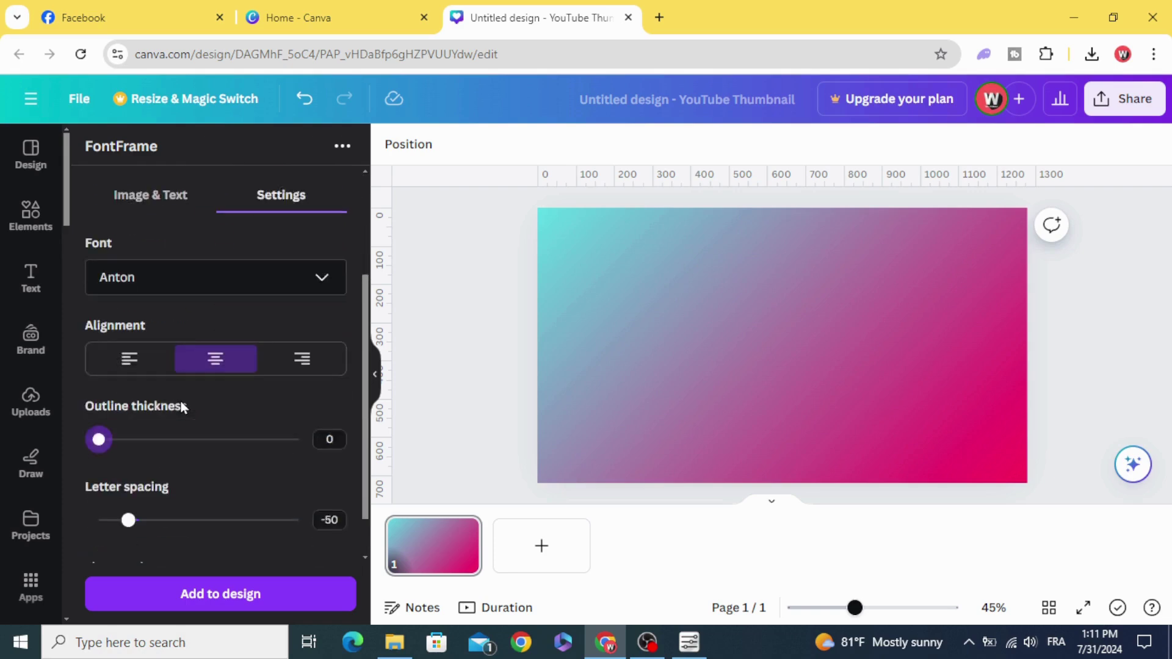
{"action": "scroll", "coordinate": [180, 401], "scroll_direction": "up", "scroll_amount": 3}
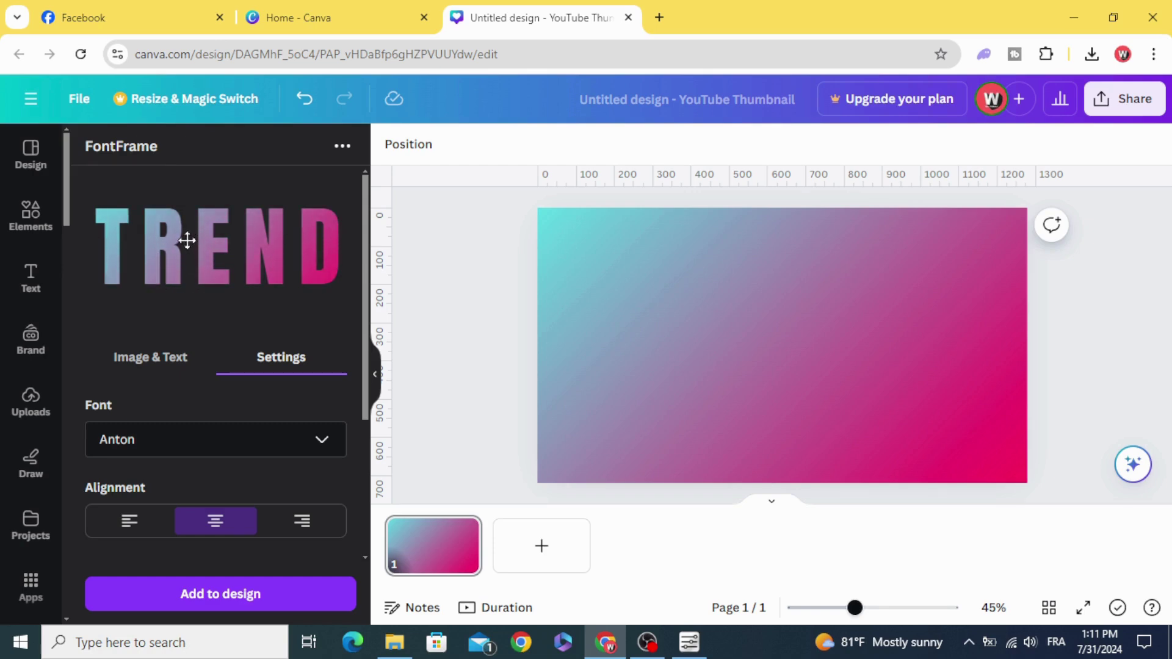
{"action": "scroll", "coordinate": [211, 367], "scroll_direction": "down", "scroll_amount": 3}
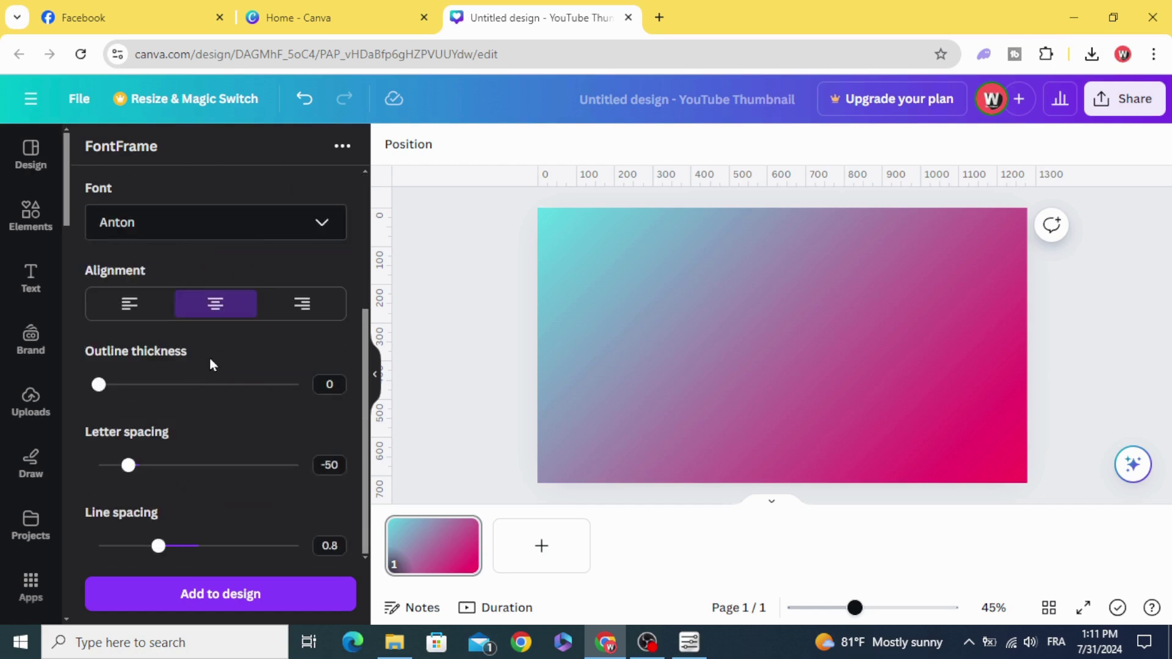
Step: Add the TREND lettering to the design and make the page background solid grey
{"action": "left_click", "coordinate": [221, 593]}
{"action": "left_click", "coordinate": [520, 358]}
{"action": "left_click", "coordinate": [576, 312]}
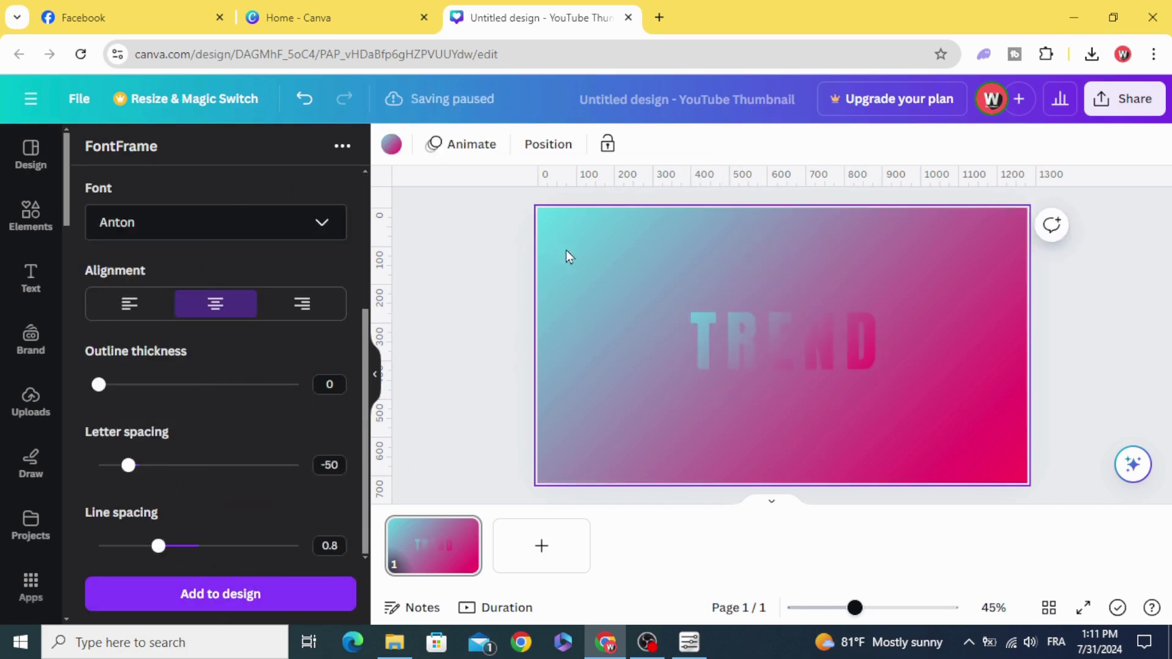
{"action": "left_click", "coordinate": [390, 146]}
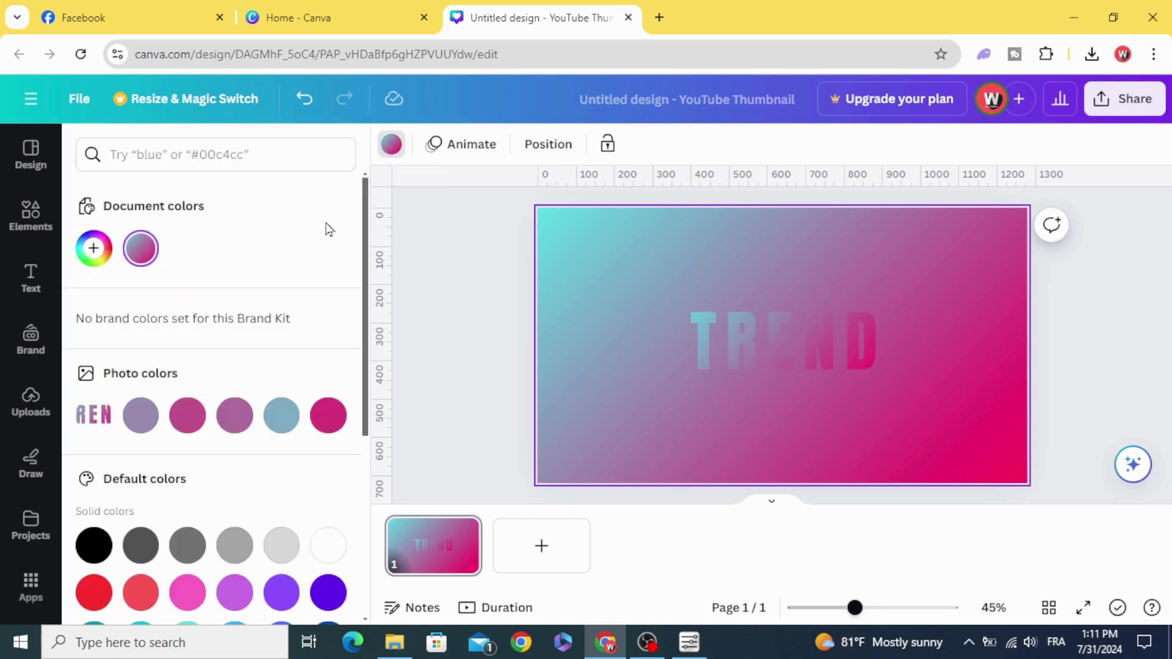
{"action": "left_click", "coordinate": [234, 545]}
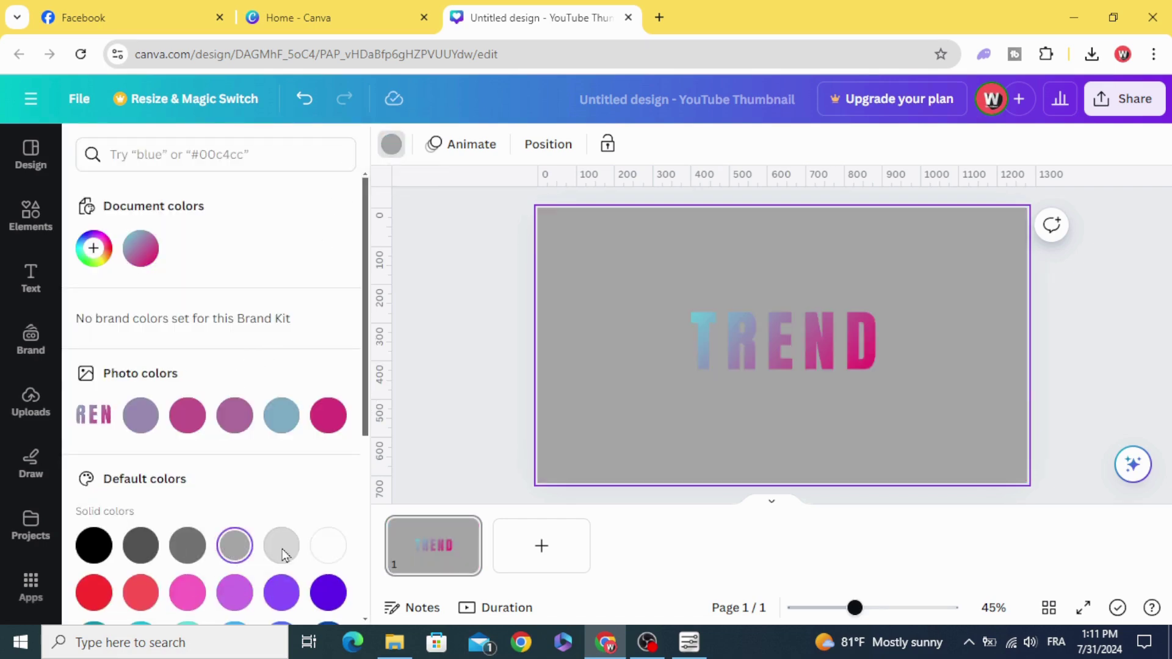
Step: Move TREND to the top-left and enlarge it to span the page width
{"action": "scroll", "coordinate": [256, 531], "scroll_direction": "down", "scroll_amount": 3}
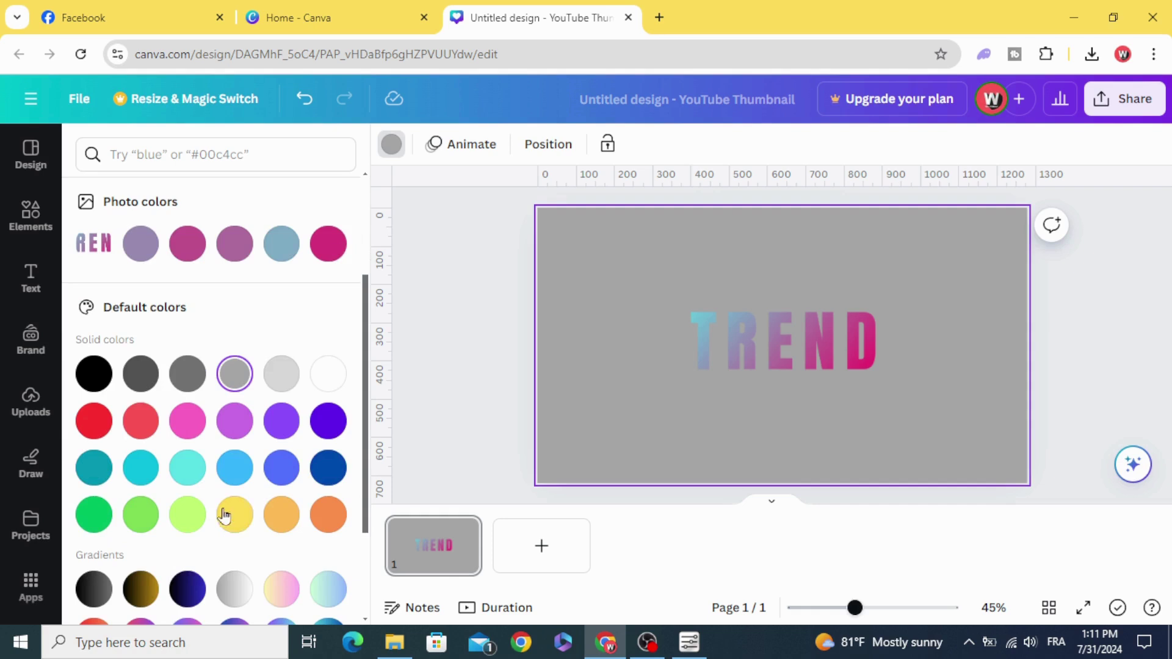
{"action": "left_click", "coordinate": [805, 357]}
{"action": "left_click_drag", "start_coordinate": [807, 359], "coordinate": [667, 291]}
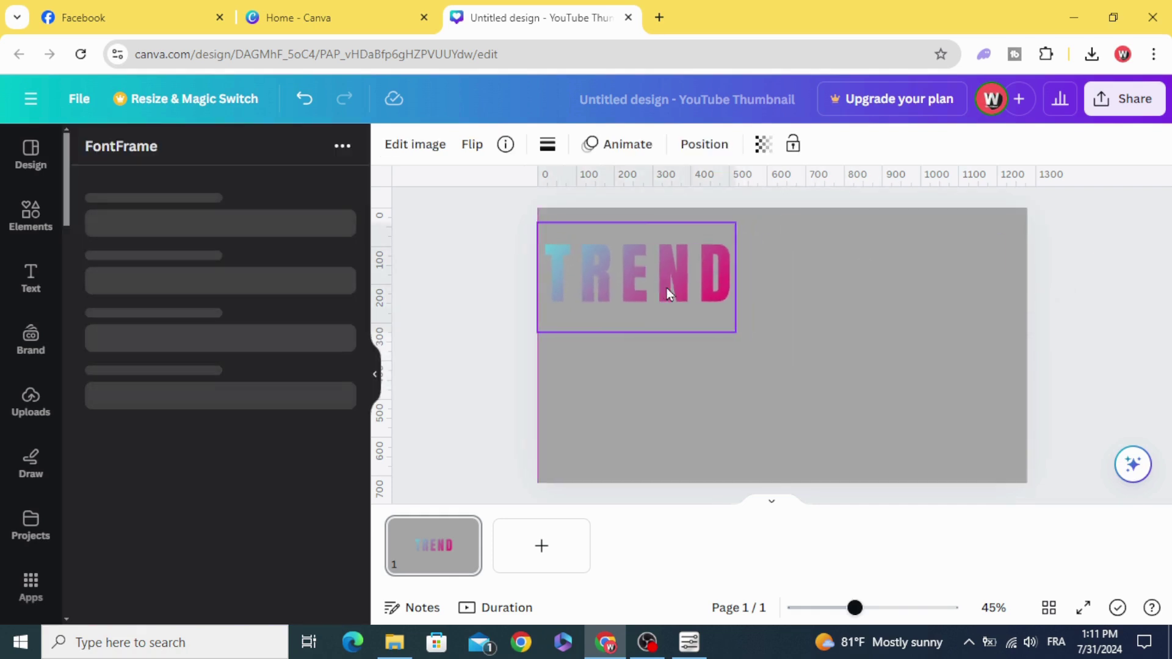
{"action": "left_click_drag", "start_coordinate": [787, 383], "coordinate": [1028, 495]}
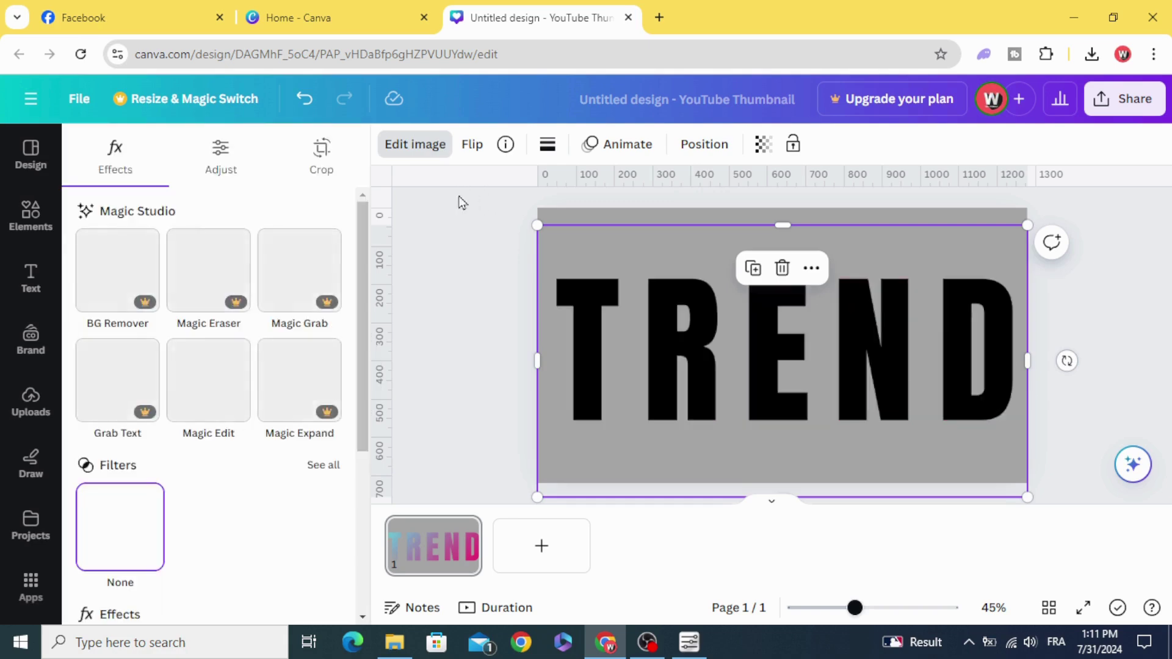
Step: Give TREND a drop shadow with angle about 25 and distance about 29
{"action": "scroll", "coordinate": [210, 342], "scroll_direction": "down", "scroll_amount": 5}
{"action": "left_click", "coordinate": [105, 407]}
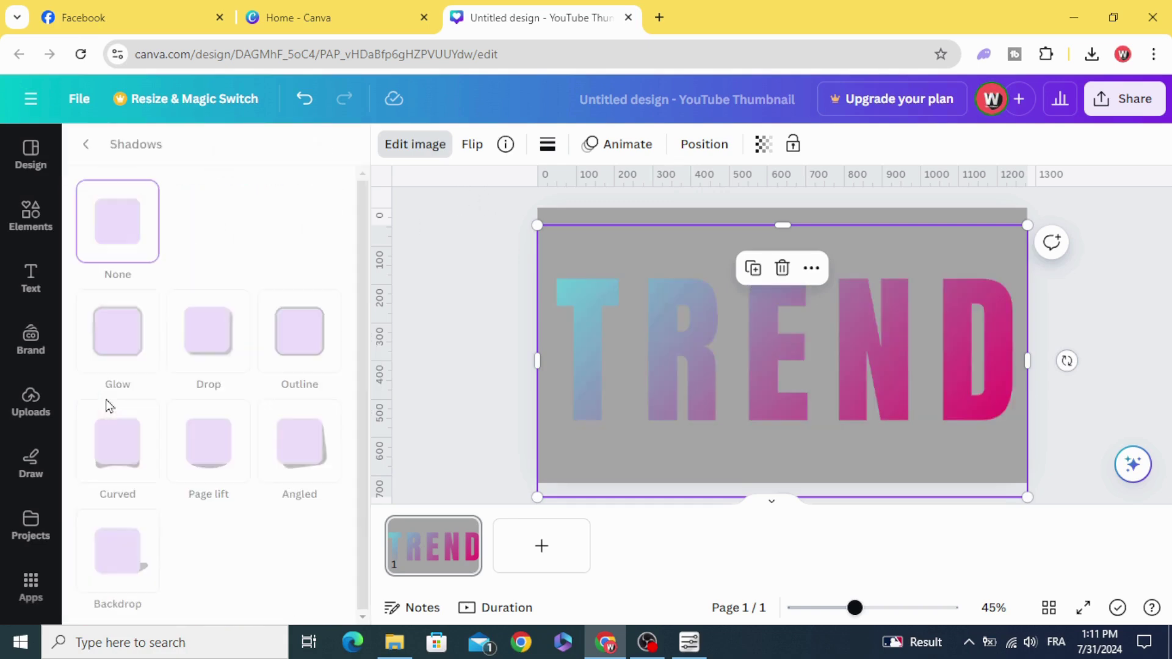
{"action": "left_click", "coordinate": [208, 334]}
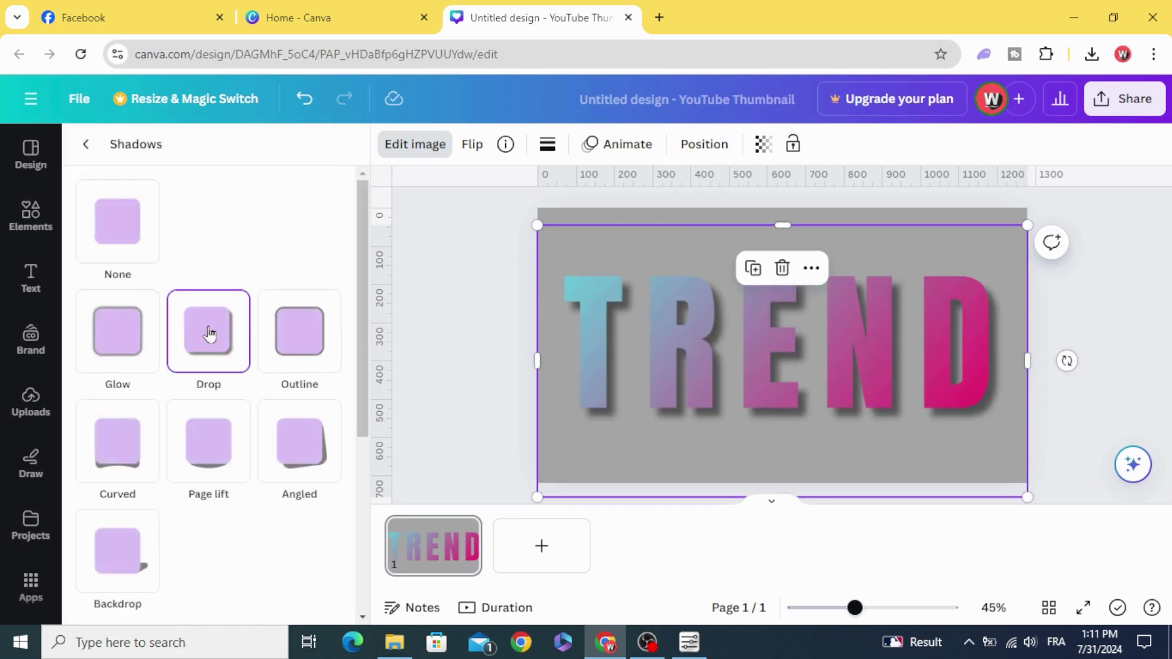
{"action": "scroll", "coordinate": [206, 382], "scroll_direction": "down", "scroll_amount": 5}
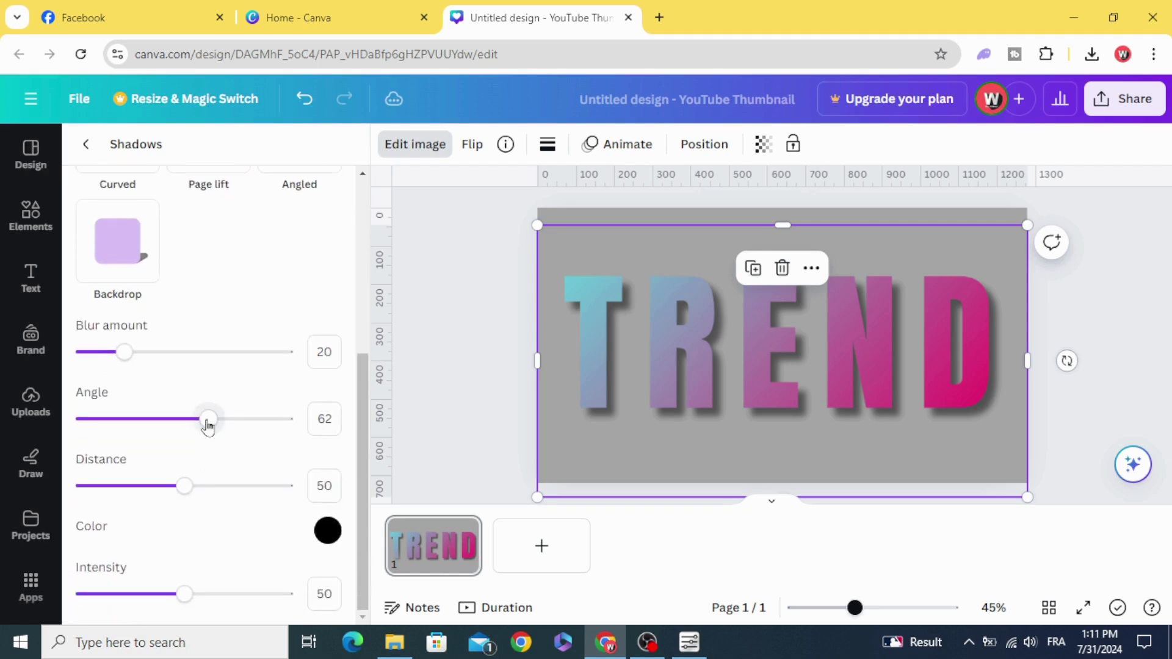
{"action": "left_click_drag", "start_coordinate": [209, 426], "coordinate": [136, 439]}
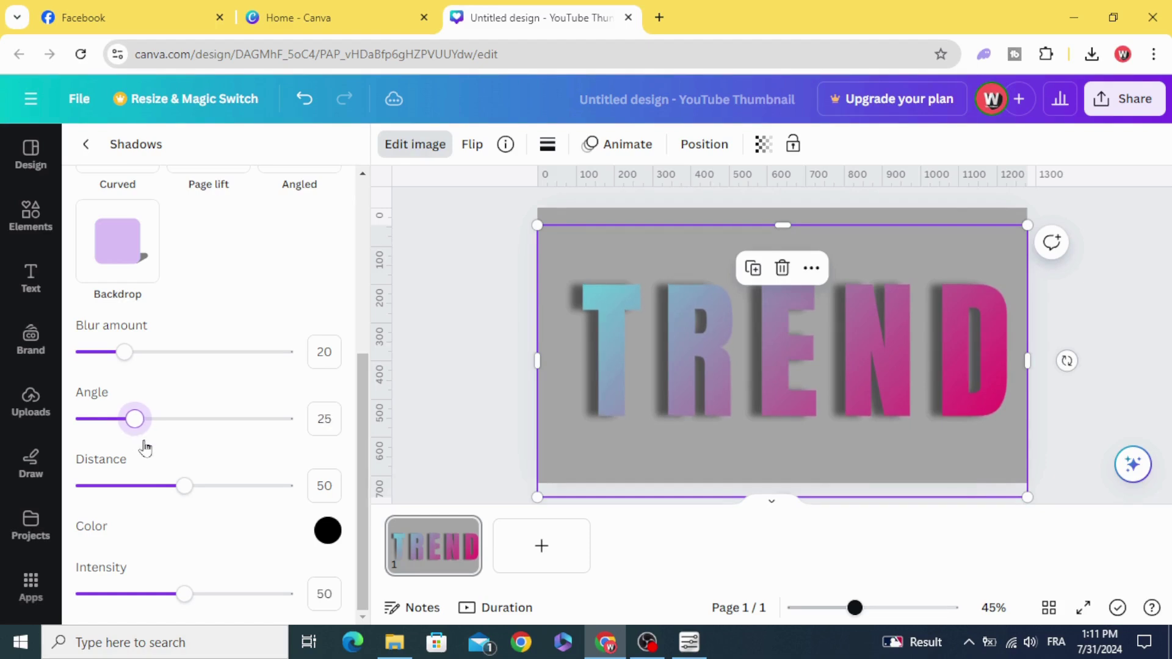
{"action": "left_click_drag", "start_coordinate": [184, 485], "coordinate": [140, 496]}
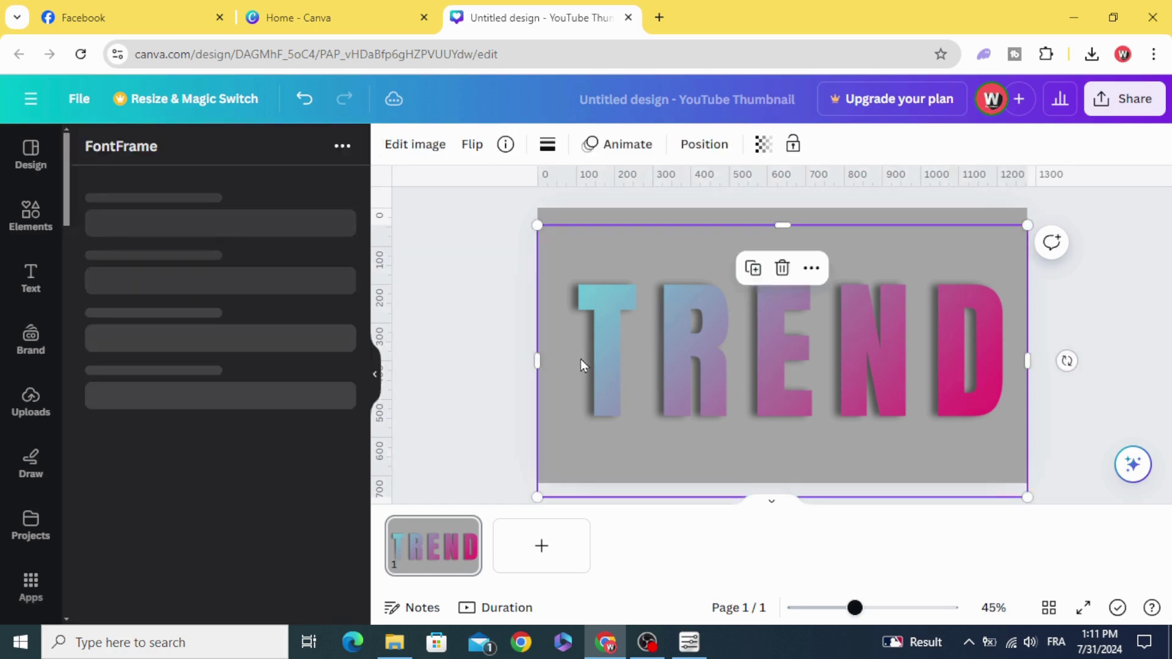
Step: Enlarge the lettering, crop it to the T, and add a duplicate cropped to the R
{"action": "left_click_drag", "start_coordinate": [581, 364], "coordinate": [672, 389]}
{"action": "left_click_drag", "start_coordinate": [630, 249], "coordinate": [516, 196]}
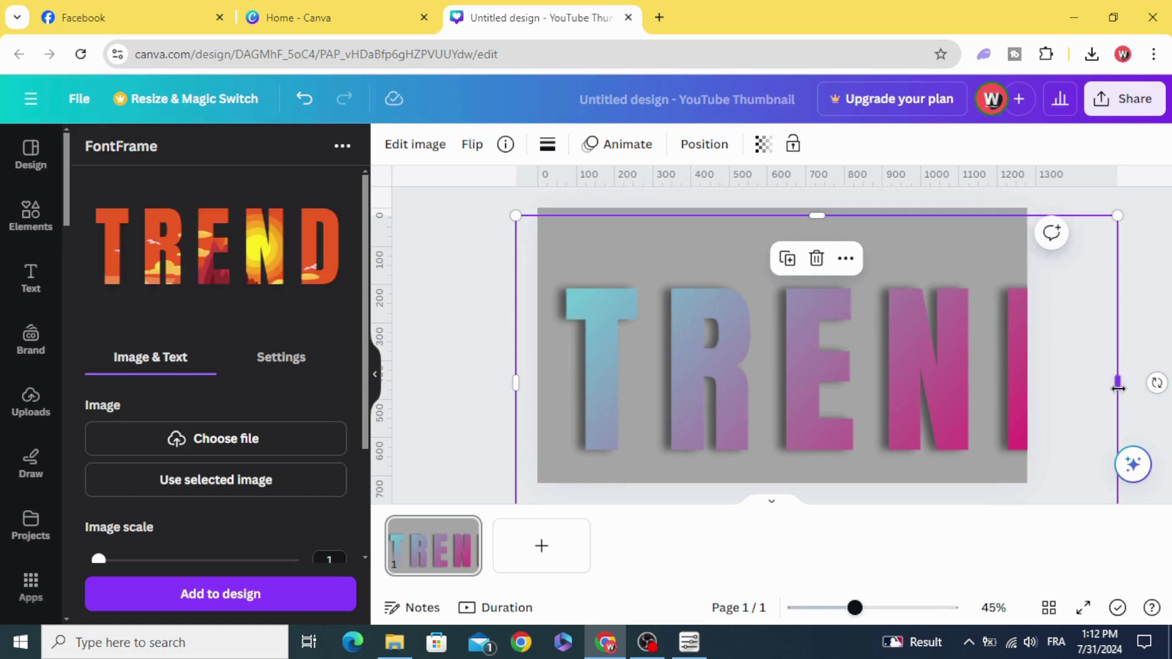
{"action": "left_click_drag", "start_coordinate": [1117, 385], "coordinate": [640, 385]}
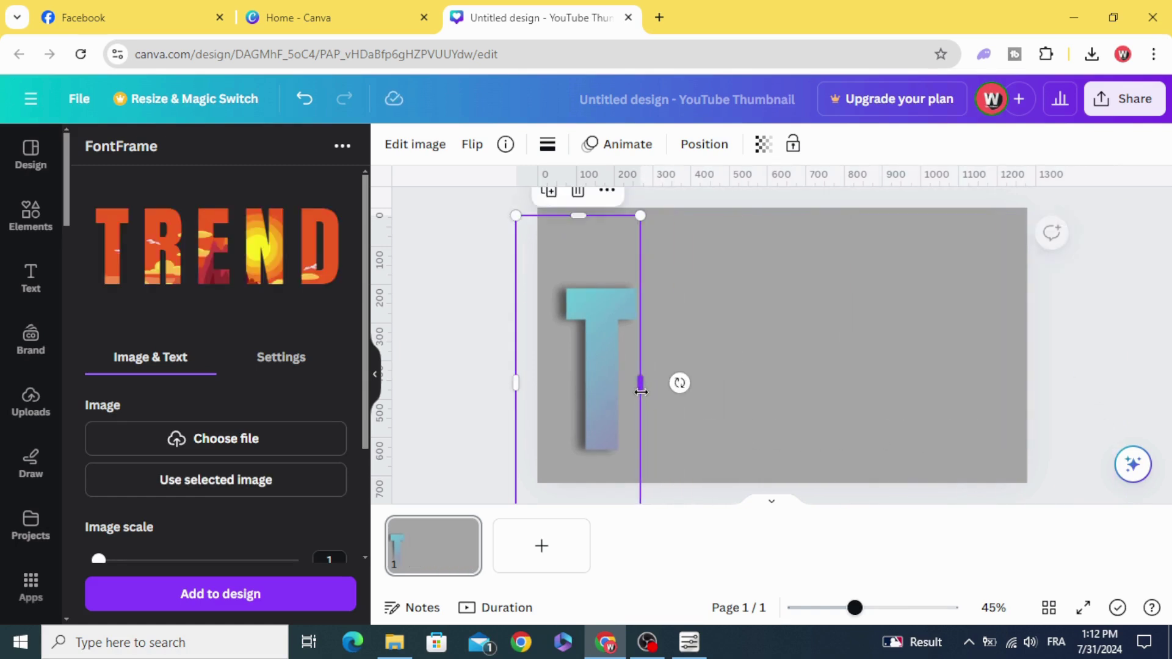
{"action": "left_click", "coordinate": [548, 191]}
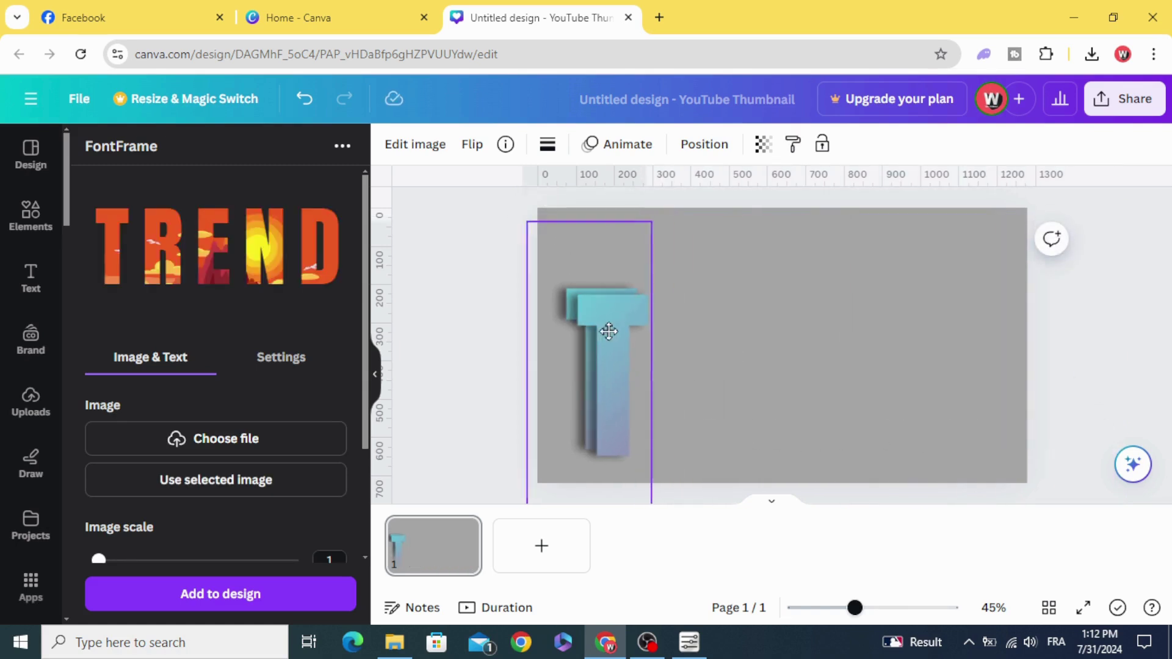
{"action": "left_click_drag", "start_coordinate": [606, 324], "coordinate": [655, 324]}
{"action": "left_click_drag", "start_coordinate": [702, 383], "coordinate": [820, 383]}
{"action": "left_click_drag", "start_coordinate": [579, 382], "coordinate": [663, 392]}
Step: Add duplicates cropped to the E and the N, sliding the N against the E
{"action": "left_click", "coordinate": [646, 191]}
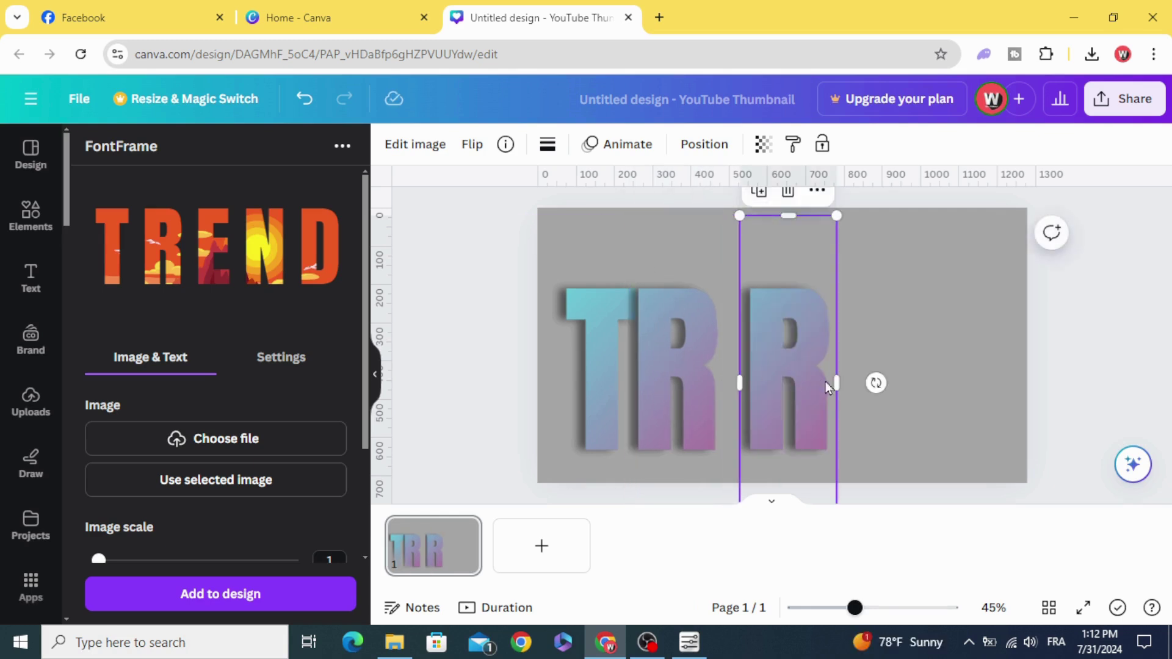
{"action": "left_click_drag", "start_coordinate": [912, 386], "coordinate": [940, 384]}
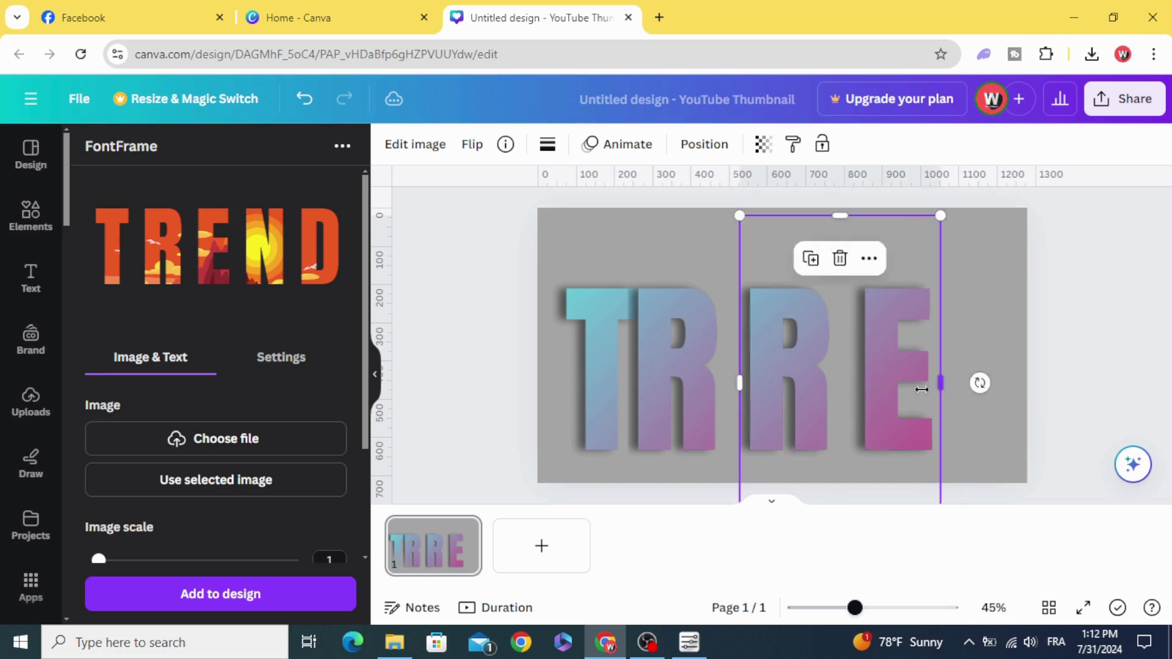
{"action": "left_click_drag", "start_coordinate": [742, 378], "coordinate": [739, 402]}
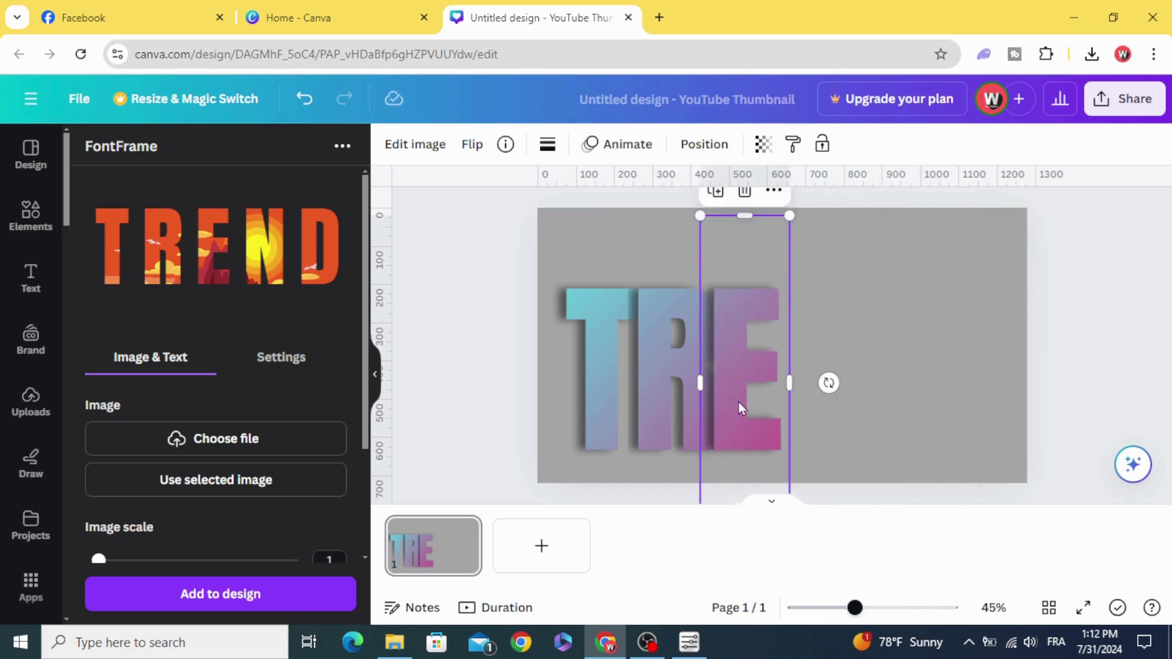
{"action": "left_click", "coordinate": [716, 191]}
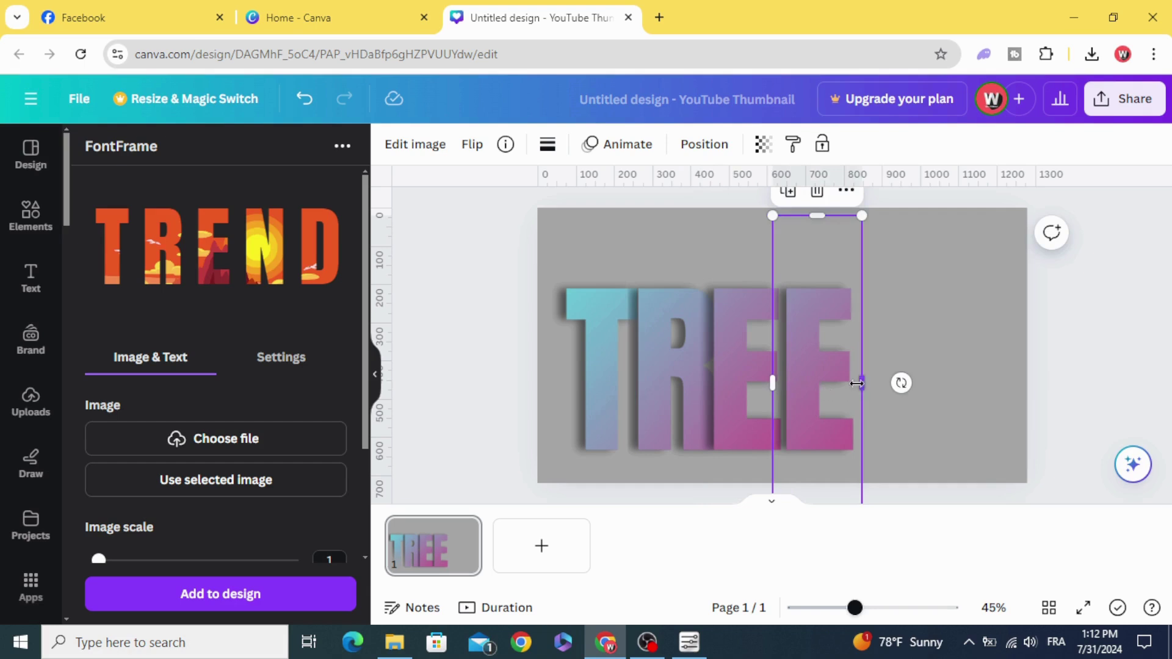
{"action": "left_click_drag", "start_coordinate": [857, 383], "coordinate": [980, 382]}
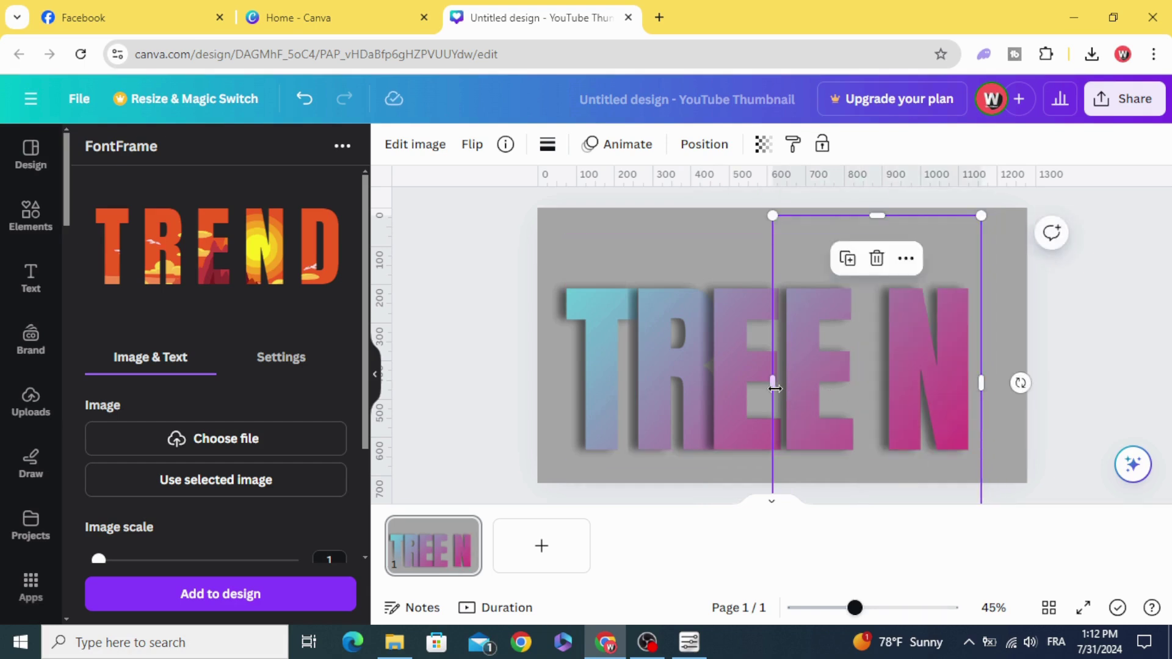
{"action": "mouse_move", "coordinate": [774, 389]}
{"action": "left_mouse_down"}
{"action": "mouse_move", "coordinate": [877, 384]}
{"action": "mouse_move", "coordinate": [788, 397]}
{"action": "left_mouse_up"}
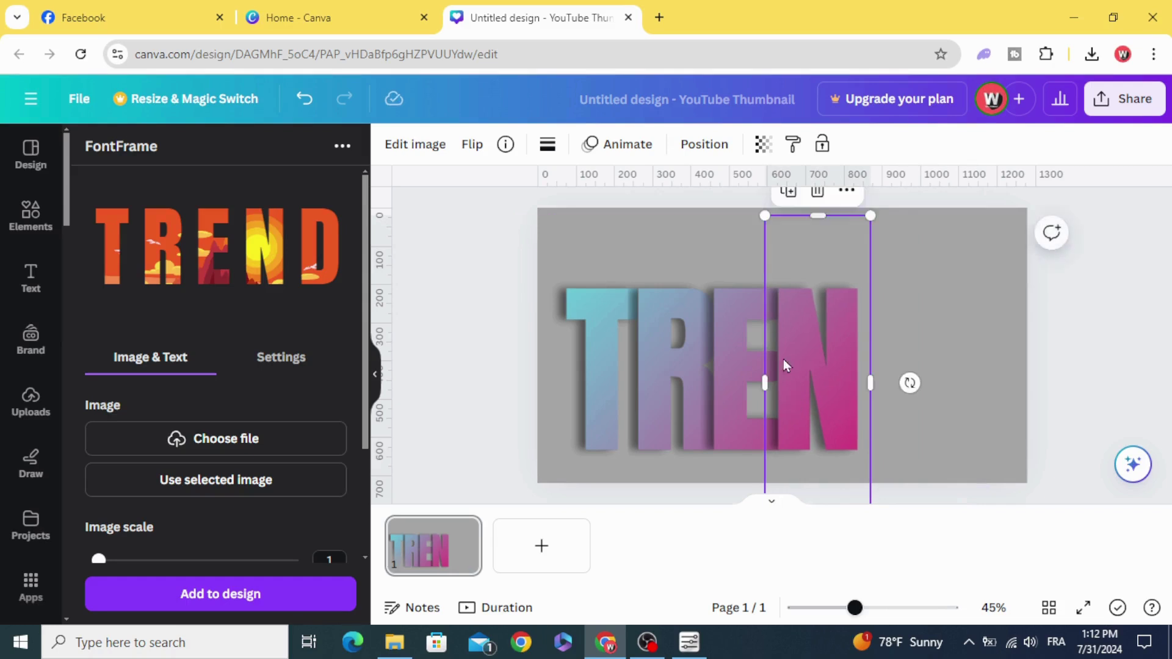
{"action": "left_click_drag", "start_coordinate": [794, 256], "coordinate": [754, 384]}
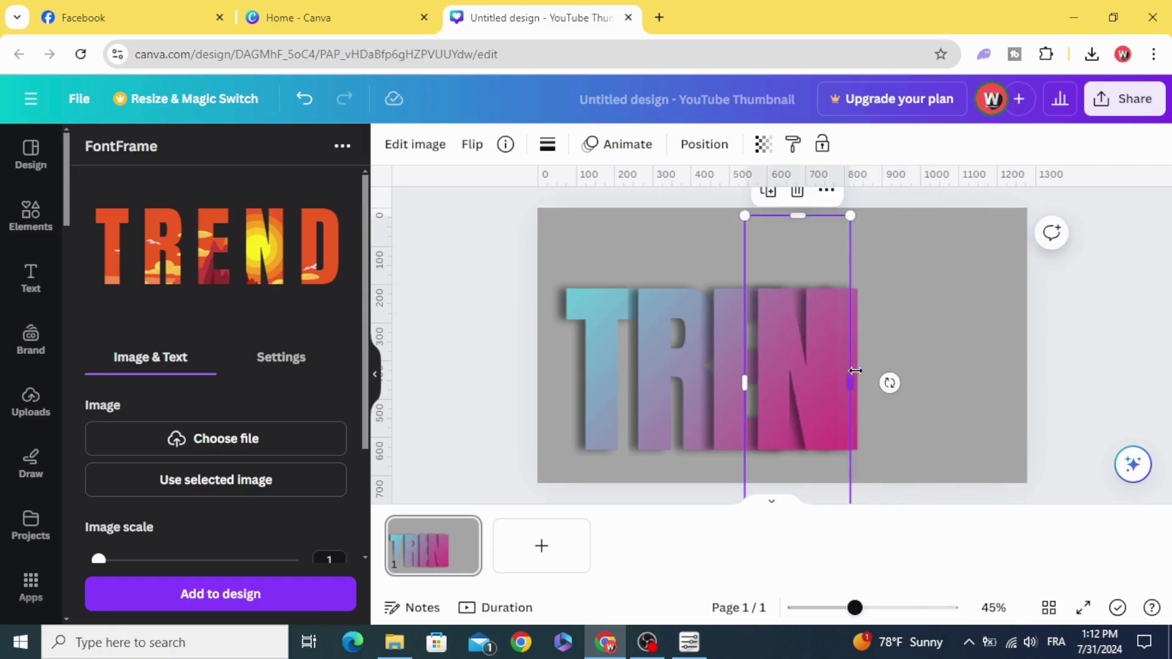
Step: Crop the last piece to the D, then select all five letters and move them up and right
{"action": "left_click_drag", "start_coordinate": [922, 376], "coordinate": [967, 383]}
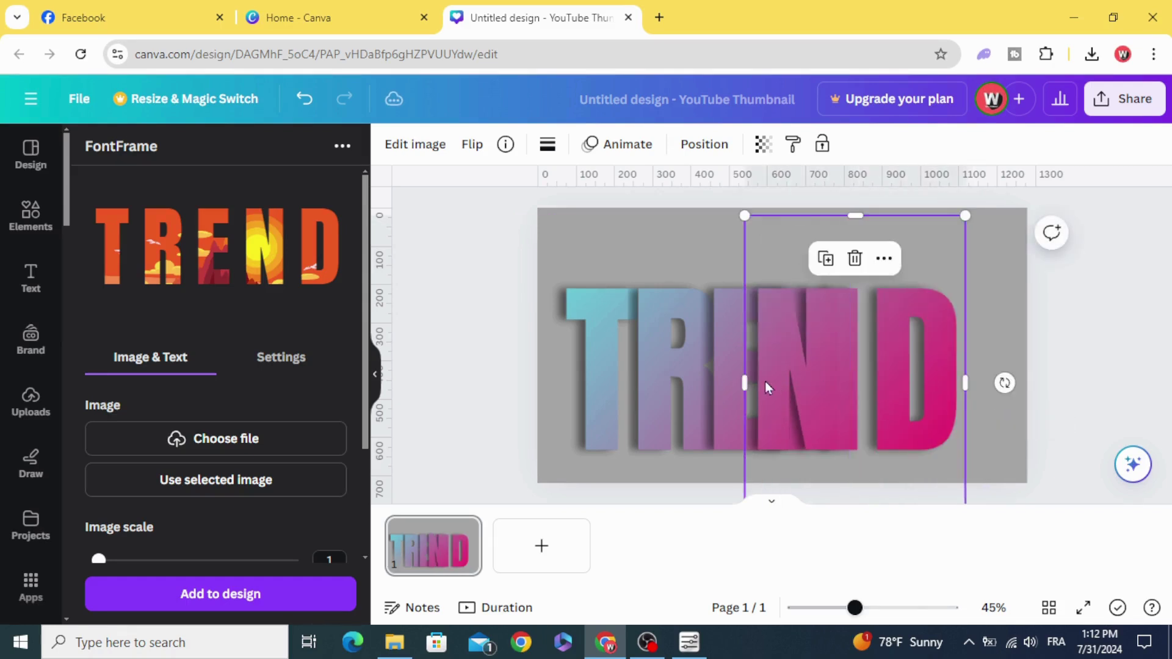
{"action": "left_click_drag", "start_coordinate": [743, 385], "coordinate": [885, 392]}
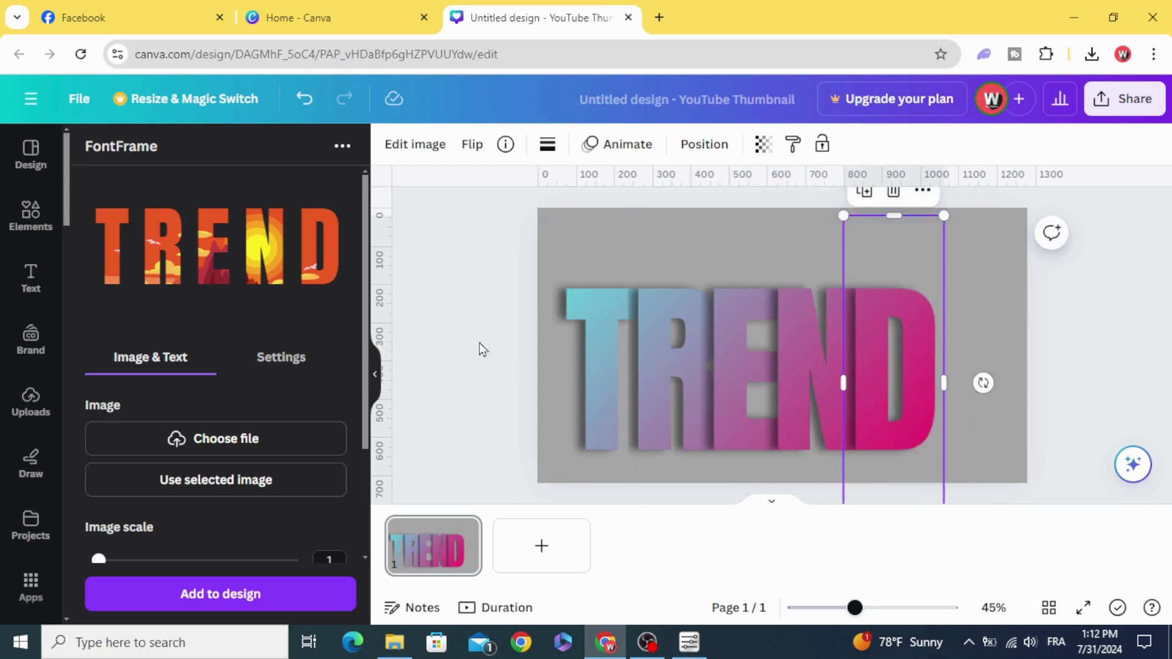
{"action": "left_click", "coordinate": [465, 237]}
{"action": "left_click_drag", "start_coordinate": [465, 236], "coordinate": [945, 428]}
{"action": "left_click_drag", "start_coordinate": [707, 441], "coordinate": [717, 374]}
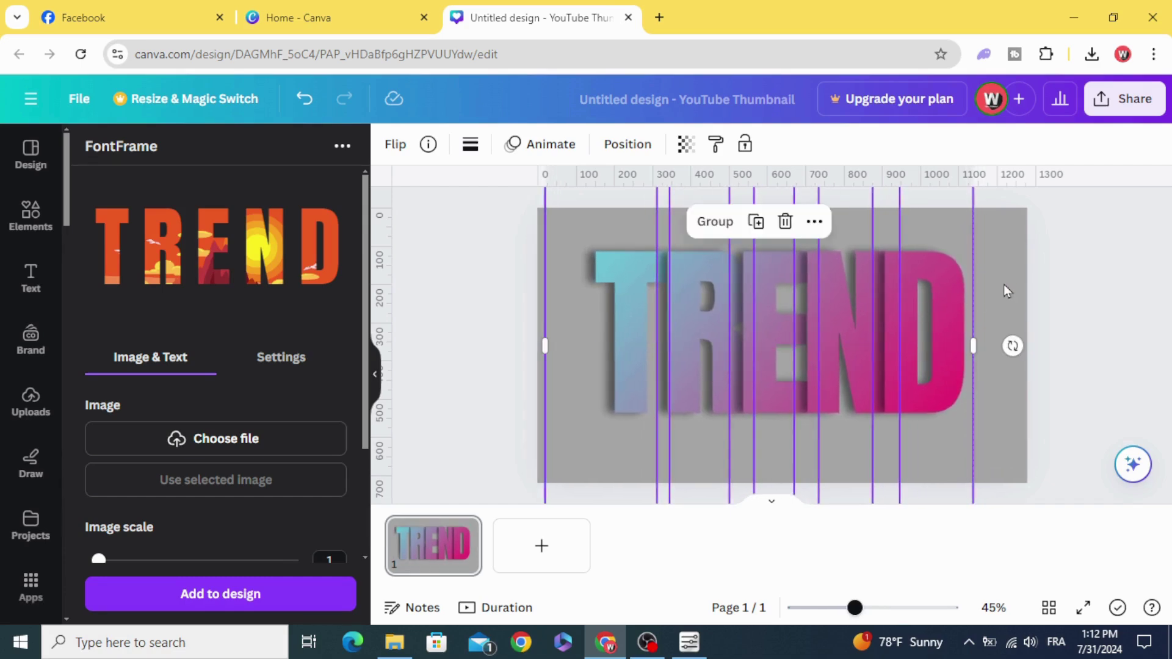
Step: Make the page background solid black
{"action": "left_click", "coordinate": [1007, 291]}
{"action": "left_click", "coordinate": [392, 145]}
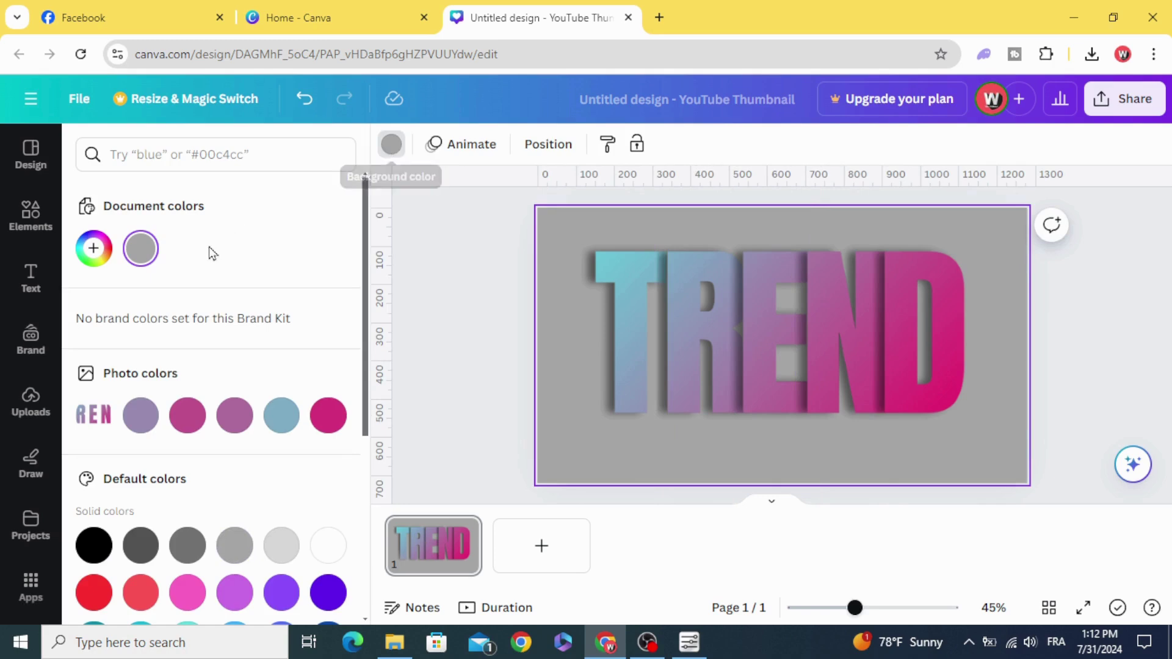
{"action": "left_click", "coordinate": [94, 549]}
Step: Nudge the T right and raise the whole letter group slightly
{"action": "left_click", "coordinate": [478, 342]}
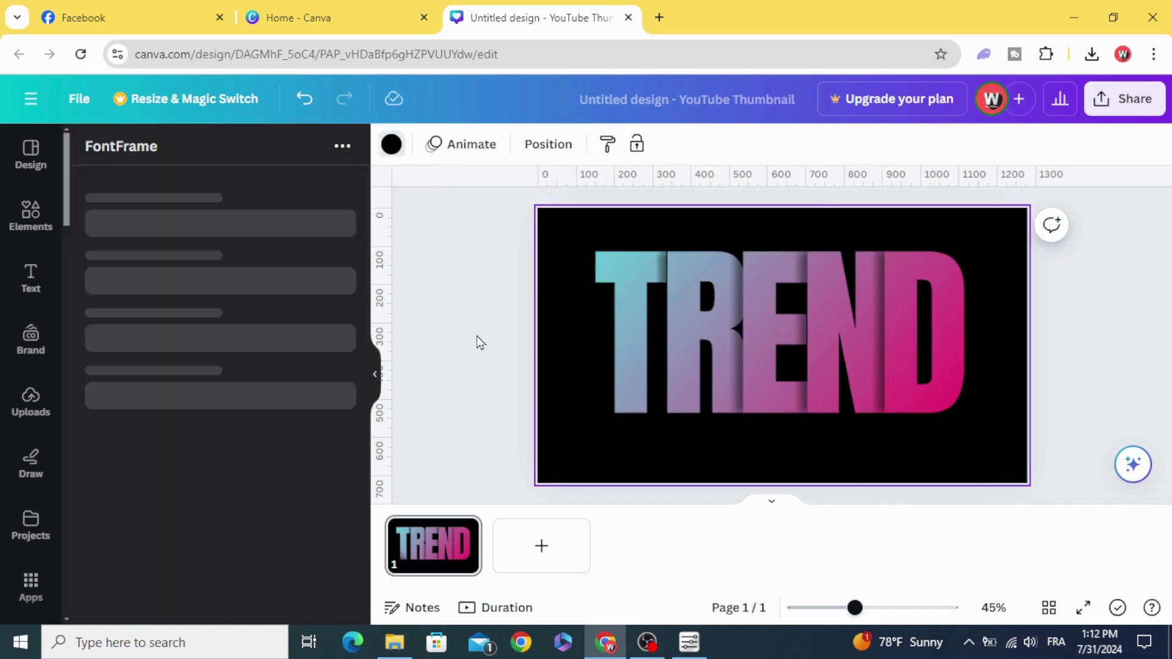
{"action": "left_click_drag", "start_coordinate": [599, 342], "coordinate": [609, 346]}
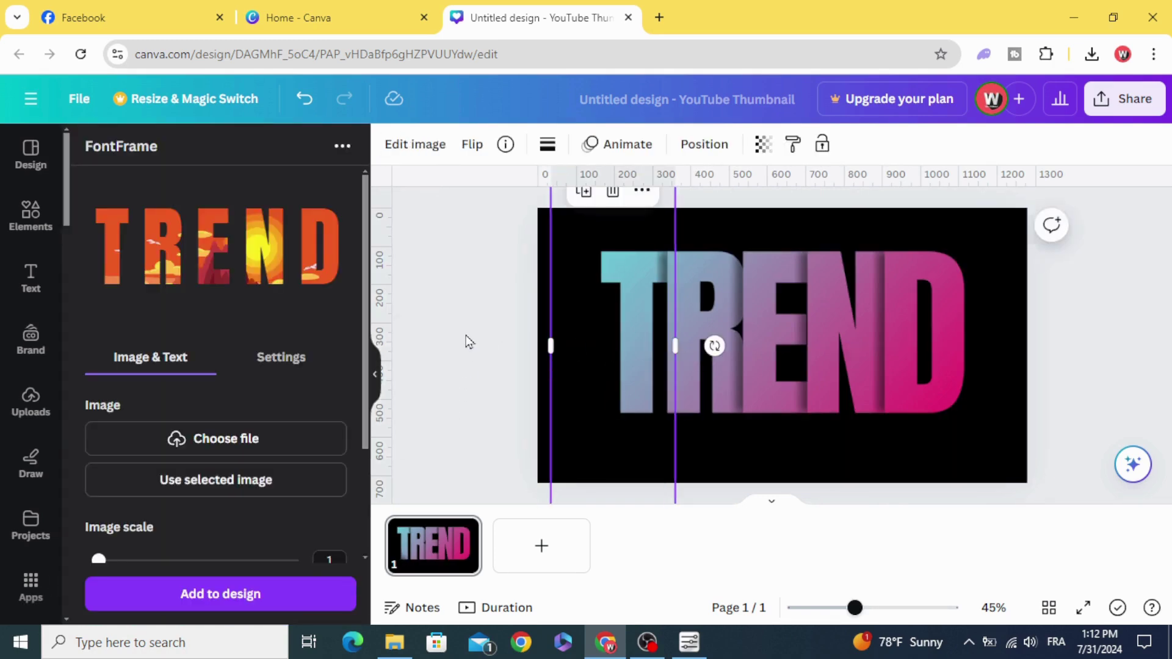
{"action": "left_click_drag", "start_coordinate": [476, 261], "coordinate": [1032, 482]}
{"action": "left_click_drag", "start_coordinate": [795, 383], "coordinate": [795, 370]}
{"action": "left_click", "coordinate": [1067, 247]}
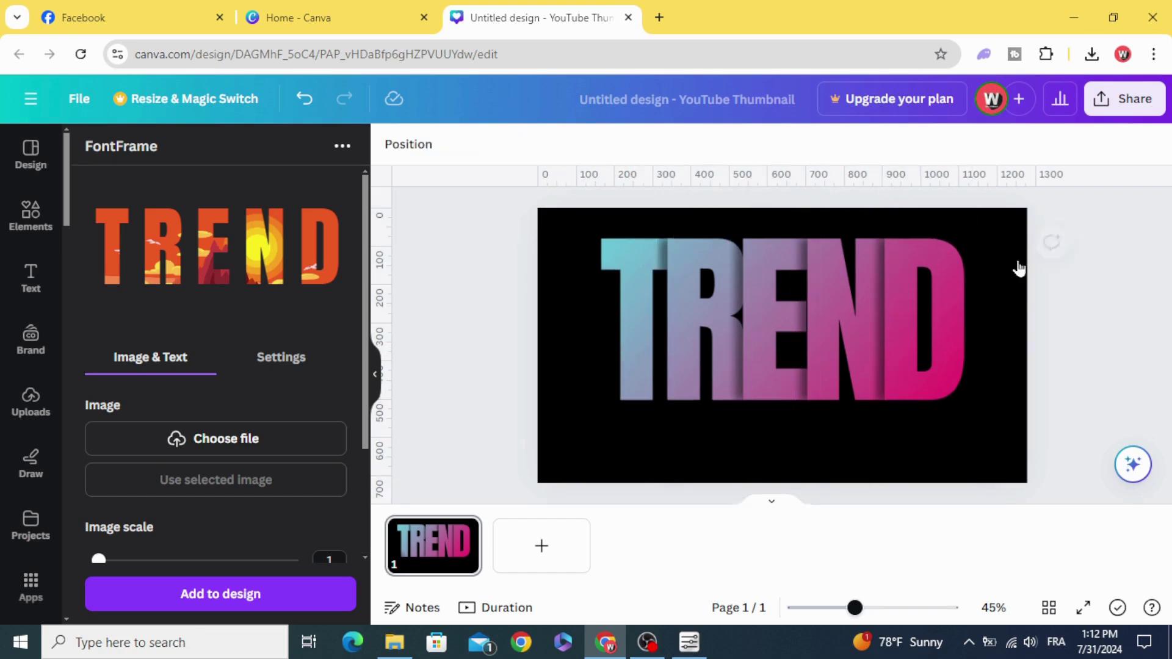
{"action": "left_click_drag", "start_coordinate": [469, 255], "coordinate": [995, 403]}
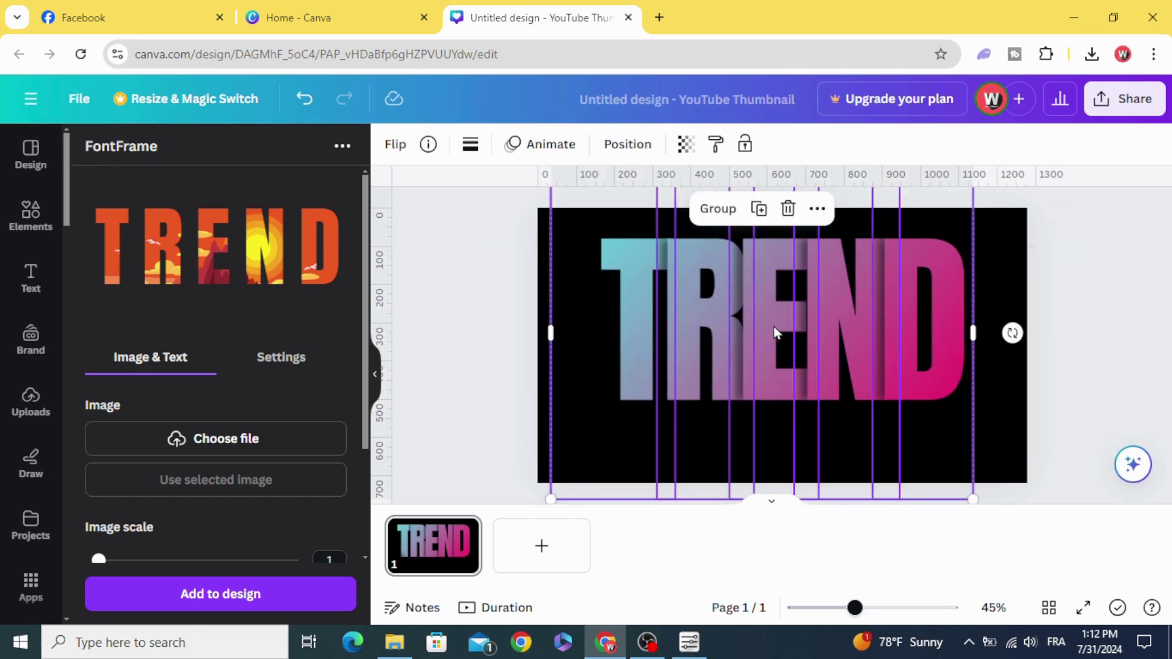
Step: Download the finished TREND design as a PNG
{"action": "left_click", "coordinate": [1127, 99]}
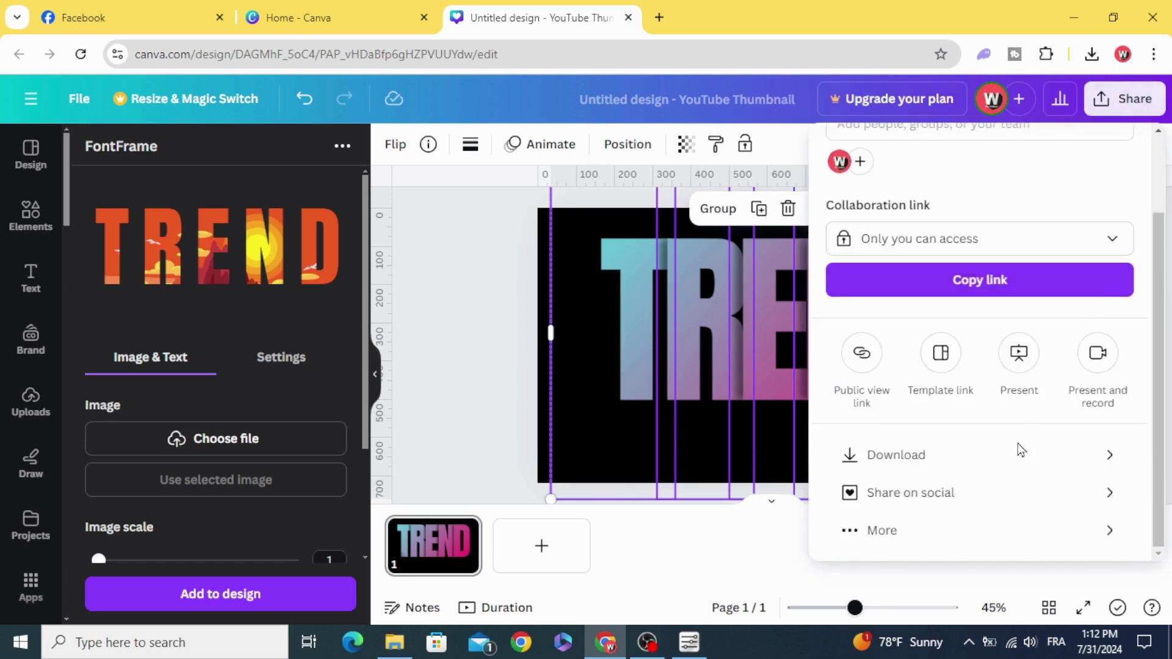
{"action": "left_click", "coordinate": [1018, 458]}
{"action": "left_click", "coordinate": [1031, 453]}
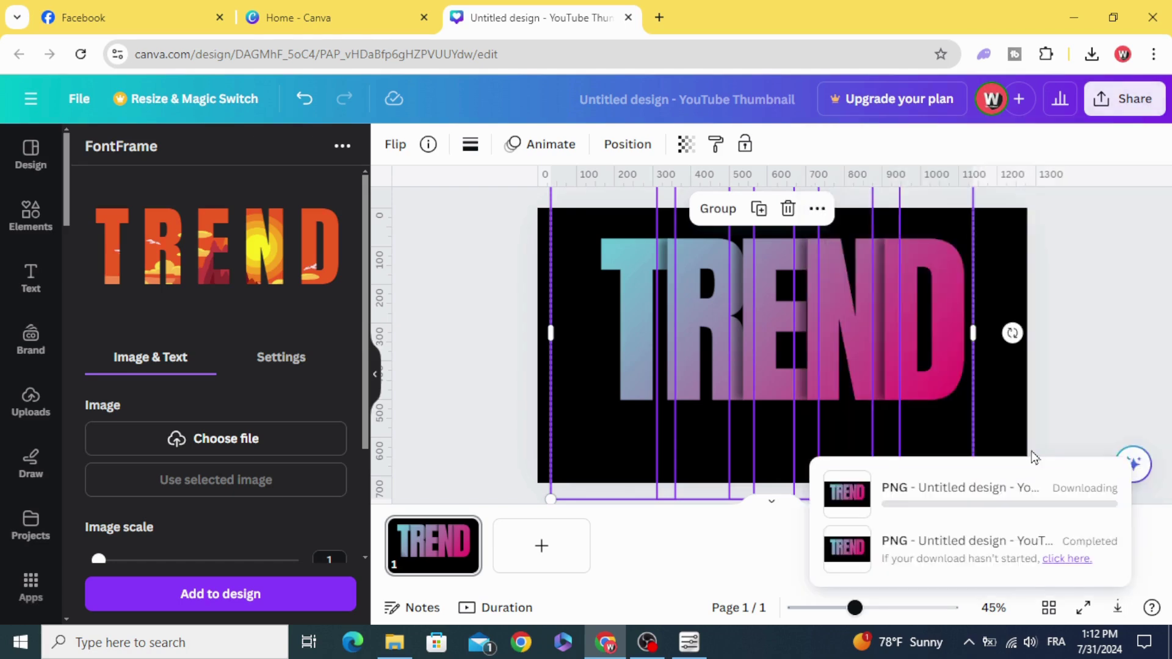
Step: Drag the downloaded TREND PNG from the browser's downloads into Canva's uploads
{"action": "left_click", "coordinate": [479, 358]}
{"action": "left_click", "coordinate": [1091, 54]}
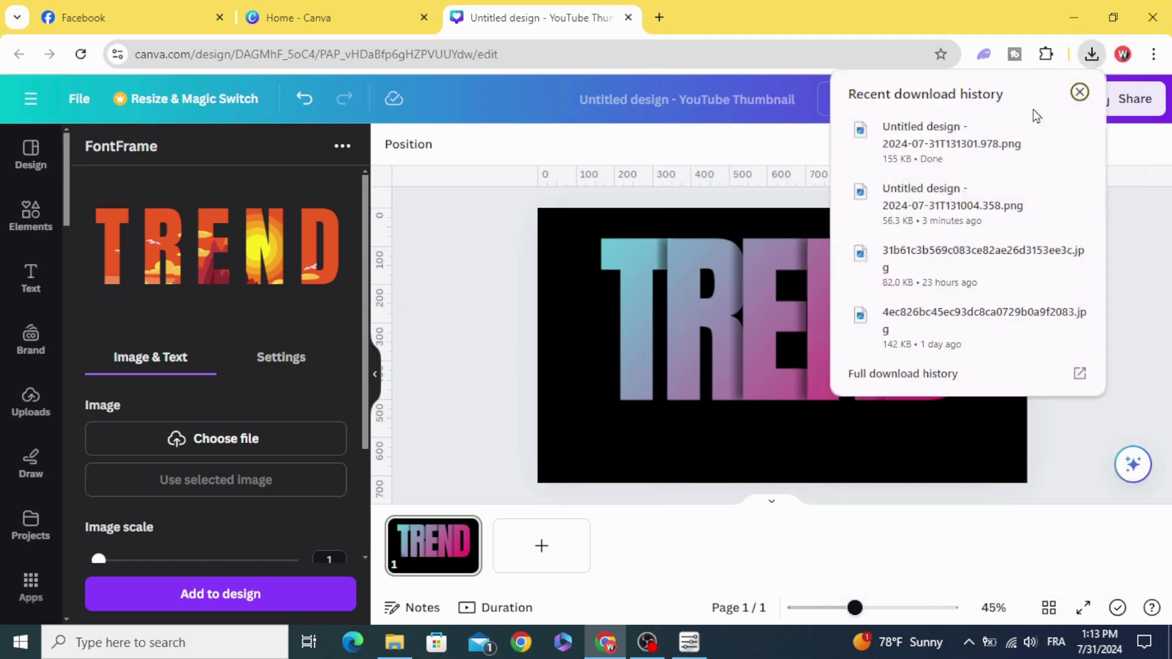
{"action": "left_click_drag", "start_coordinate": [957, 154], "coordinate": [281, 404]}
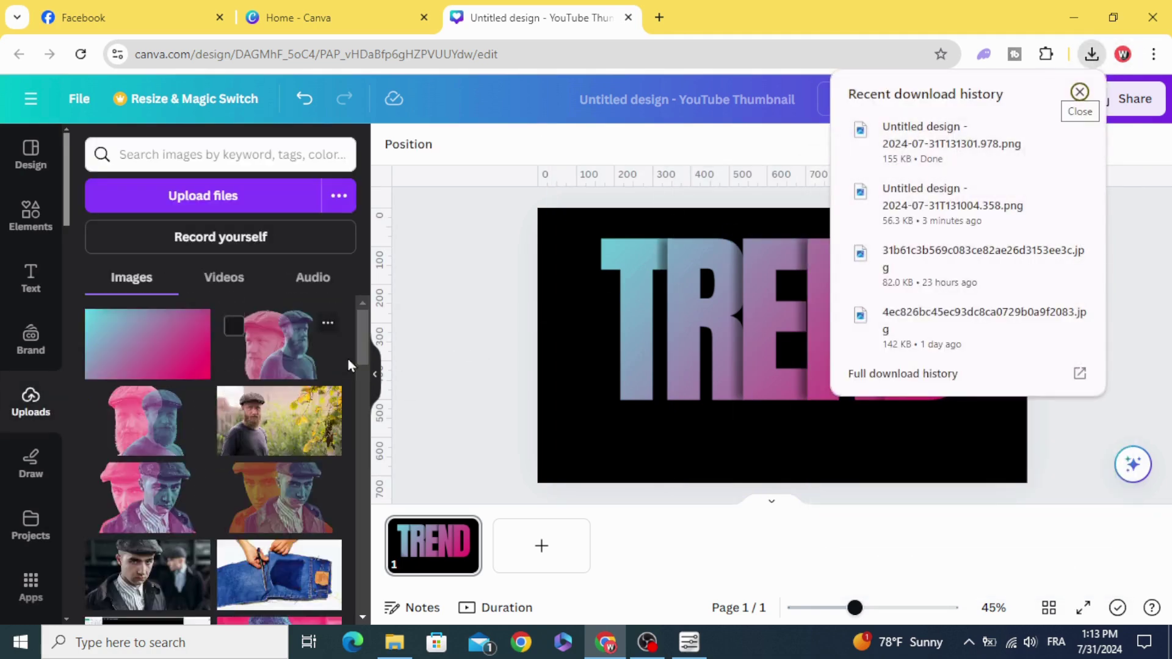
Step: Add a blank second page and place the uploaded TREND image near its top
{"action": "left_click", "coordinate": [541, 547]}
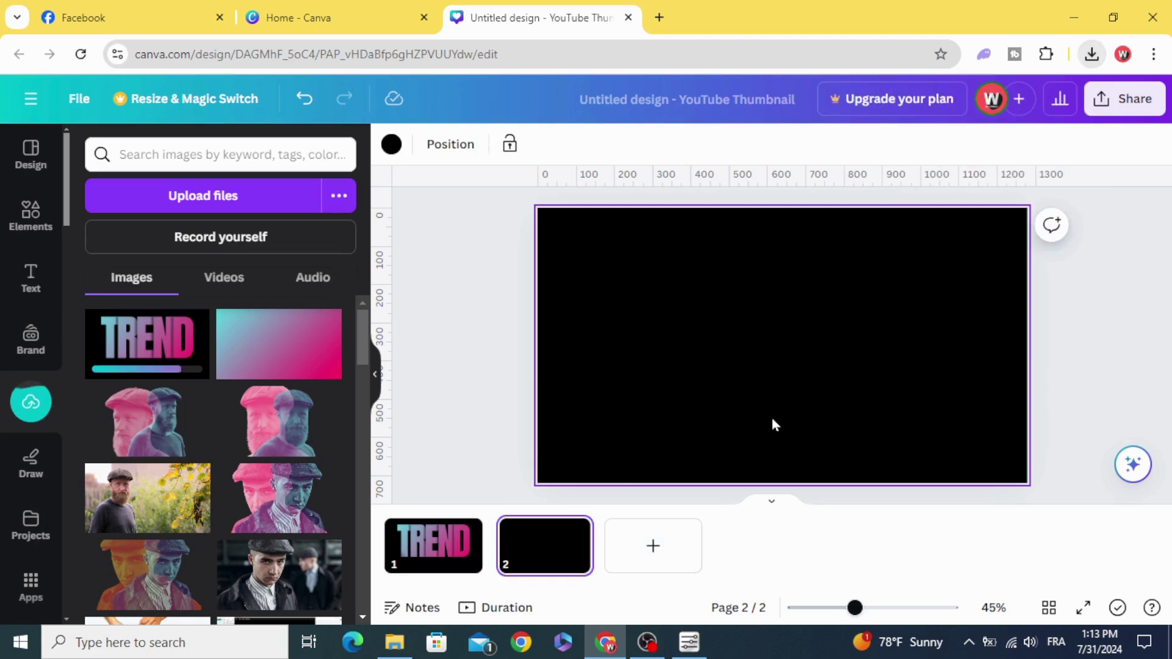
{"action": "left_click", "coordinate": [164, 342]}
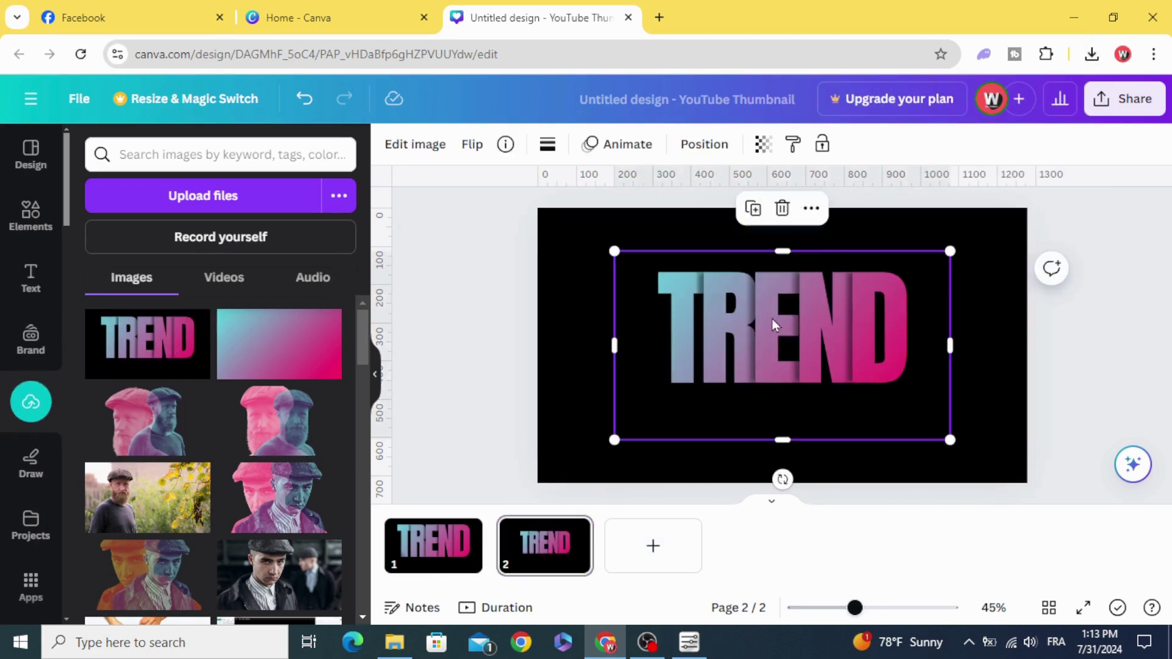
{"action": "left_click_drag", "start_coordinate": [771, 318], "coordinate": [774, 318]}
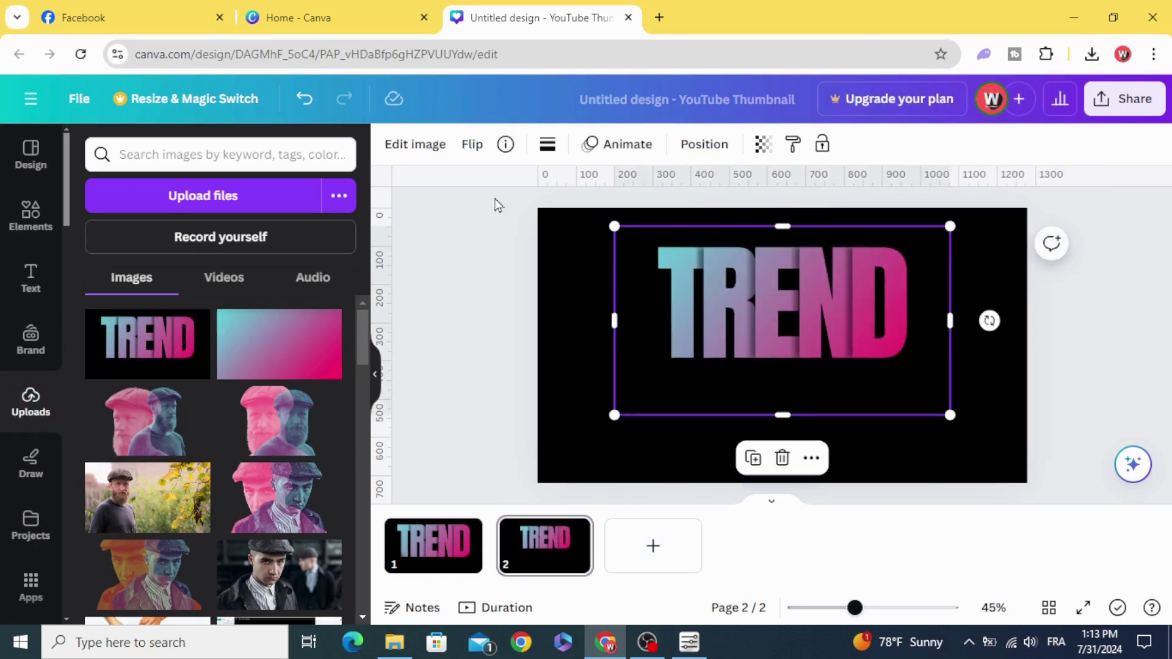
Step: Apply the Belvedere filter to the TREND image
{"action": "left_click", "coordinate": [425, 146]}
{"action": "scroll", "coordinate": [293, 254], "scroll_direction": "down", "scroll_amount": 4}
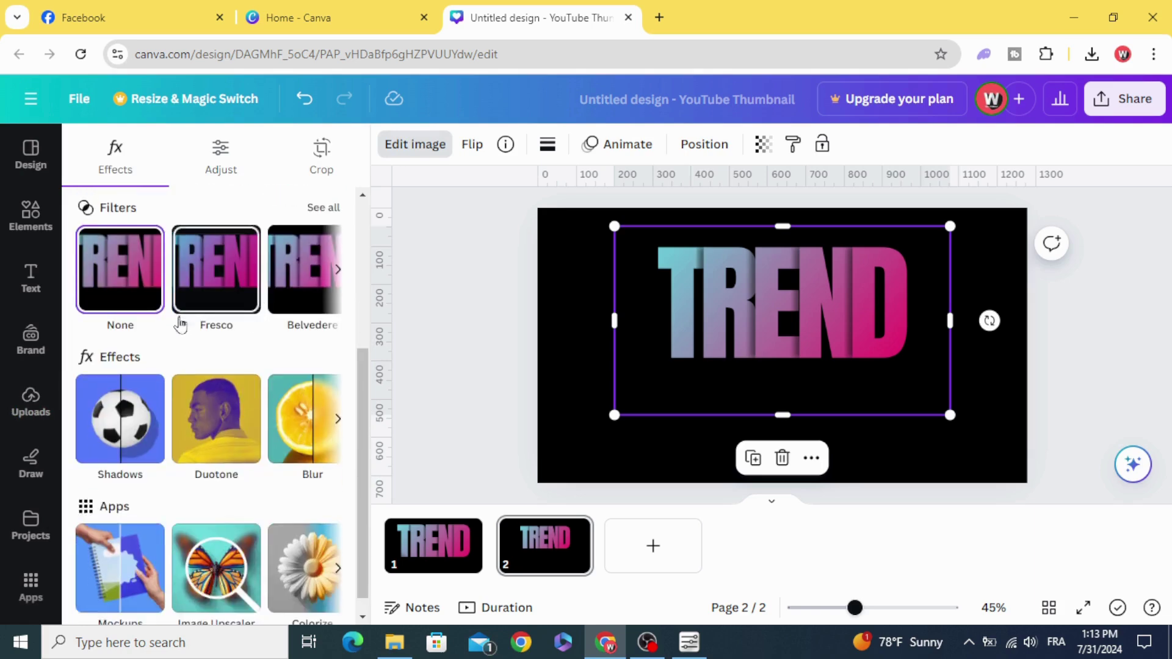
{"action": "scroll", "coordinate": [178, 324], "scroll_direction": "up", "scroll_amount": 1}
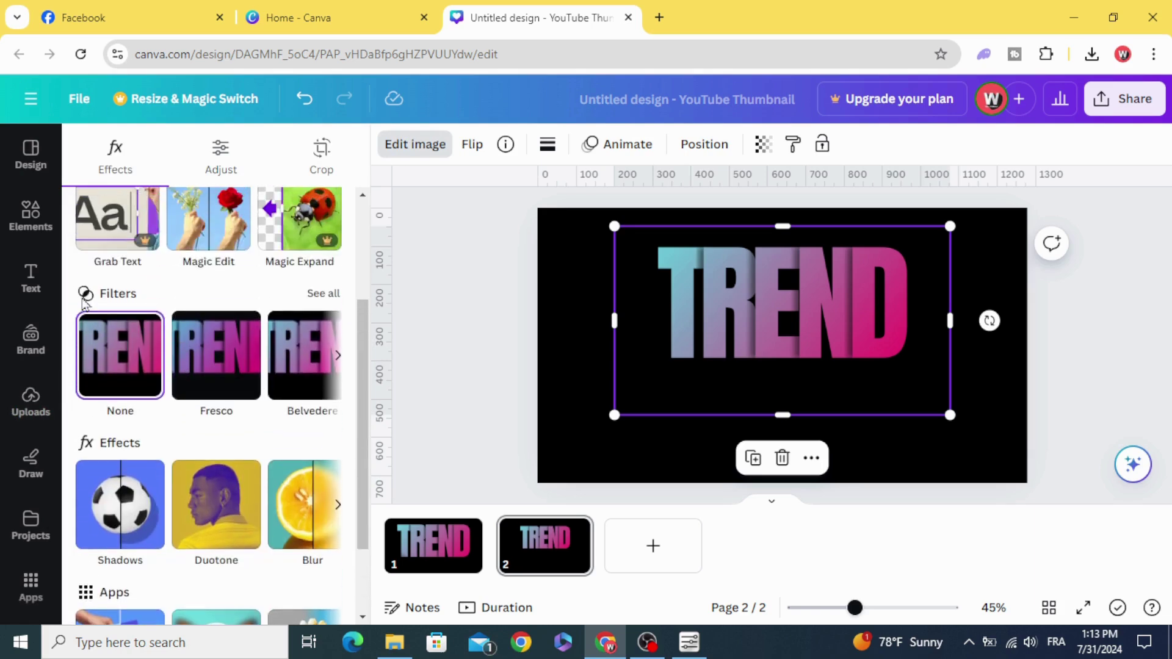
{"action": "left_click", "coordinate": [323, 294]}
{"action": "scroll", "coordinate": [208, 477], "scroll_direction": "down", "scroll_amount": 3}
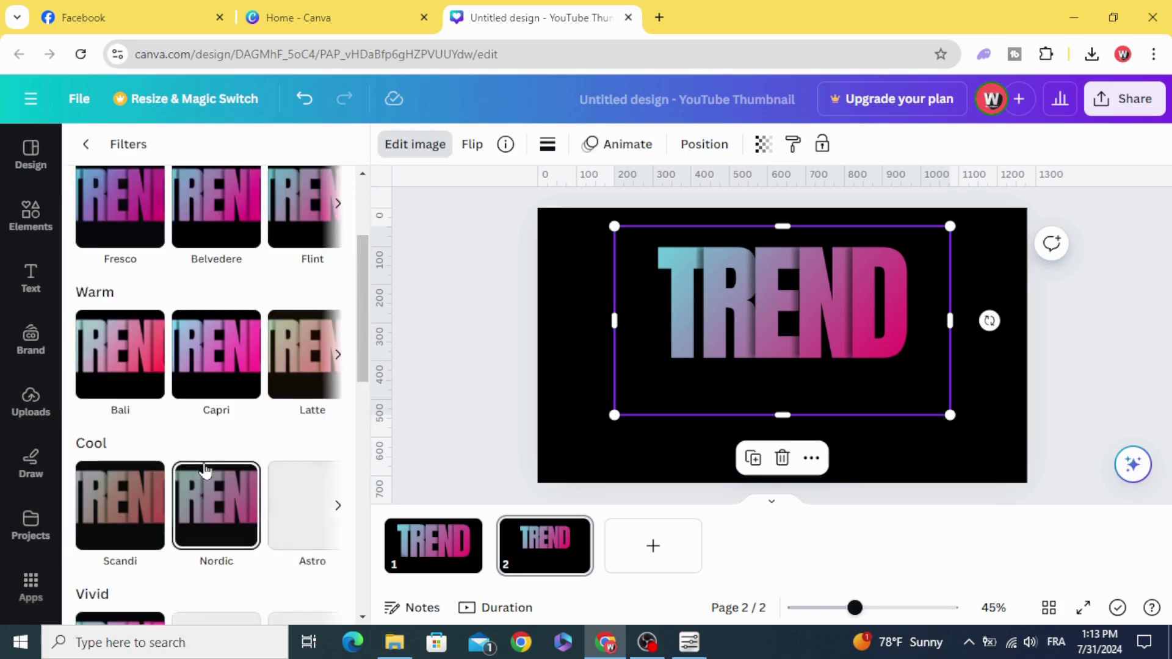
{"action": "scroll", "coordinate": [217, 445], "scroll_direction": "down", "scroll_amount": 2}
{"action": "scroll", "coordinate": [217, 445], "scroll_direction": "up", "scroll_amount": 3}
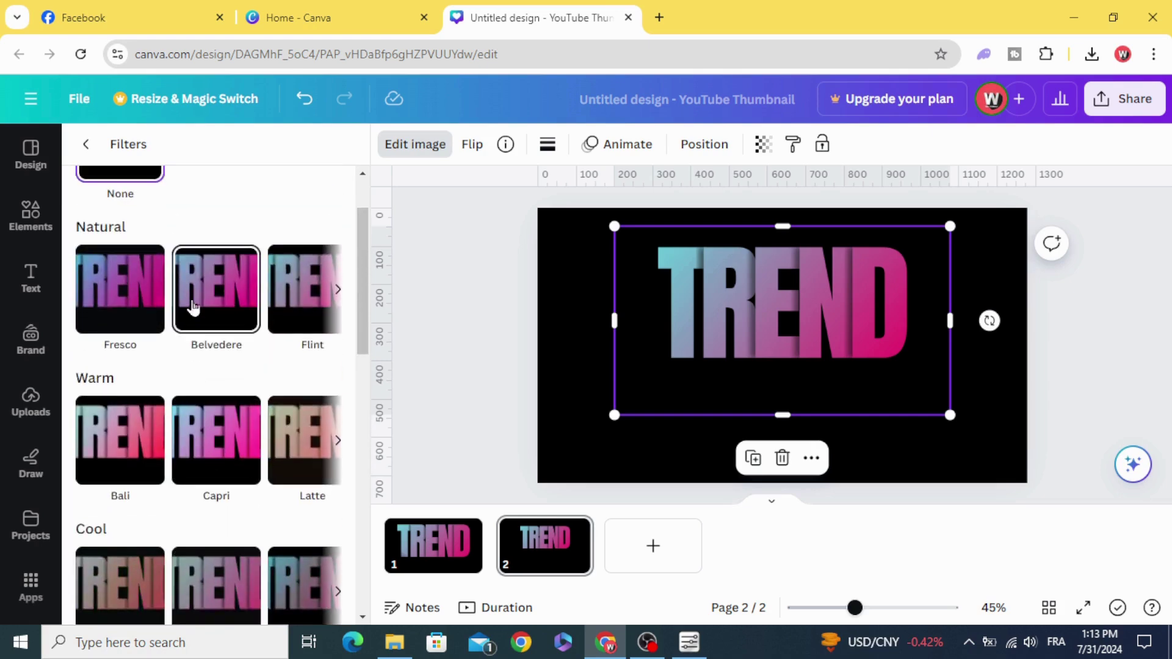
{"action": "left_click", "coordinate": [218, 291]}
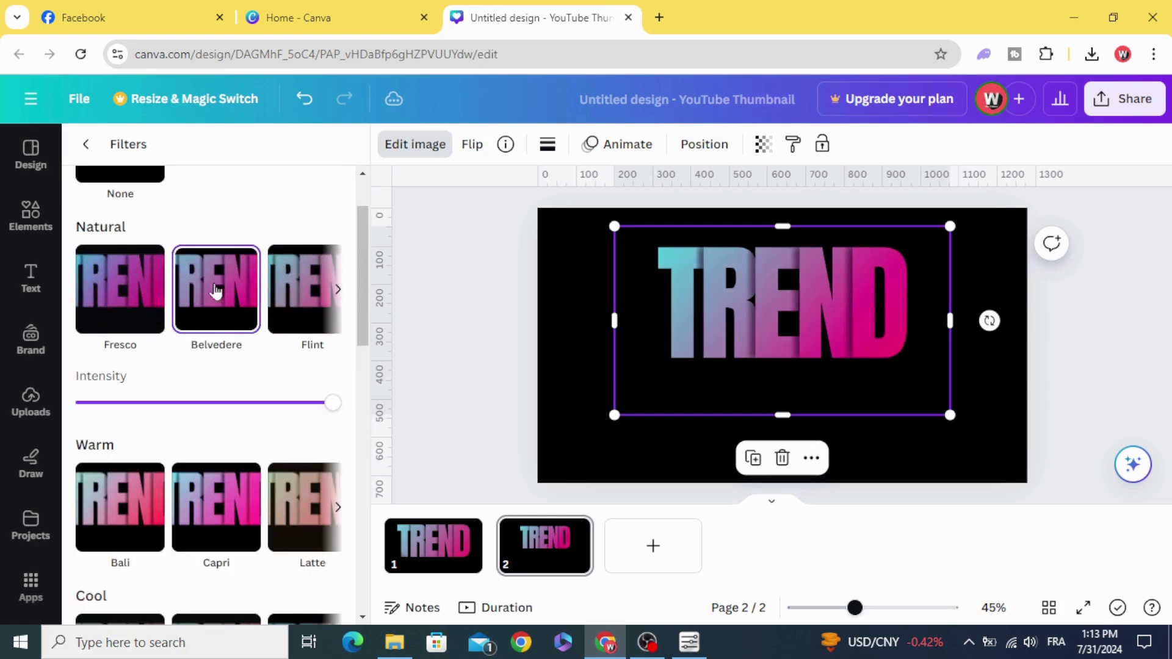
{"action": "left_click", "coordinate": [513, 319]}
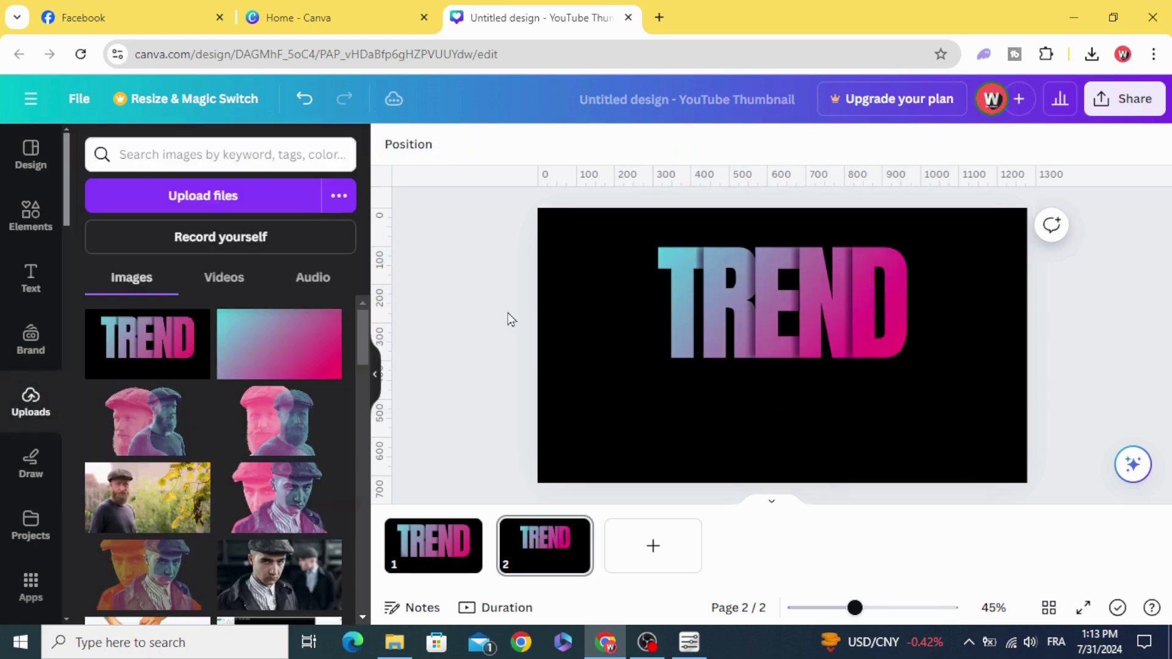
Step: Duplicate the TREND image, flip the copy vertically and shorten its height
{"action": "left_click", "coordinate": [805, 294]}
{"action": "left_click", "coordinate": [753, 458]}
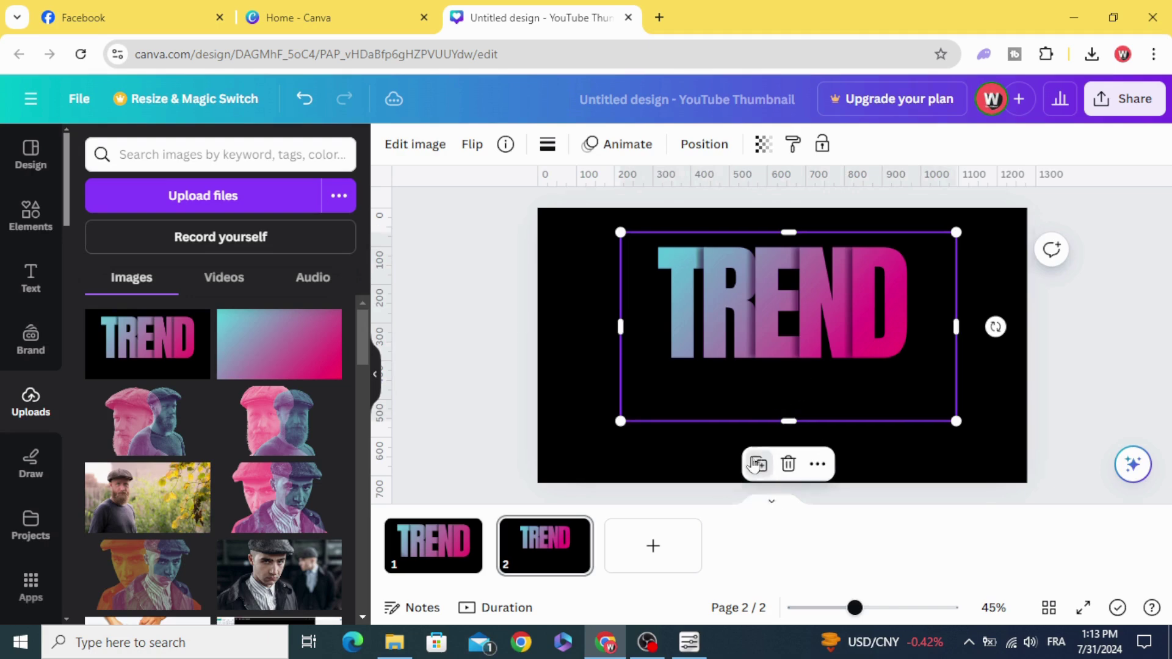
{"action": "left_click_drag", "start_coordinate": [751, 365], "coordinate": [721, 393]}
{"action": "left_click", "coordinate": [472, 144]}
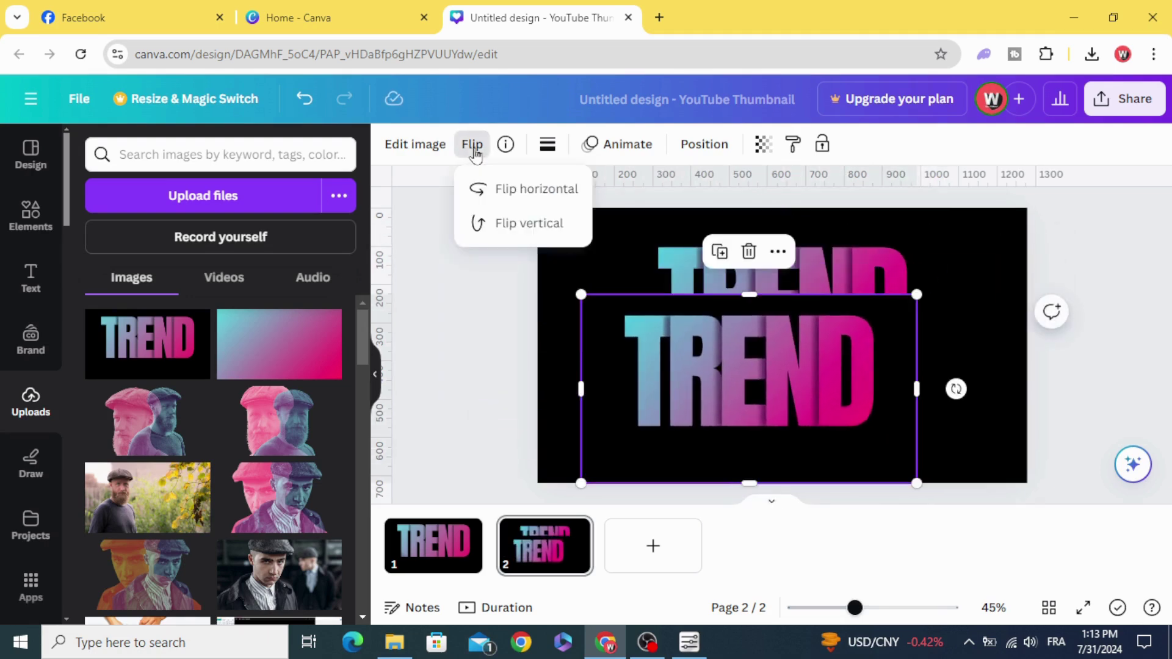
{"action": "left_click", "coordinate": [518, 229]}
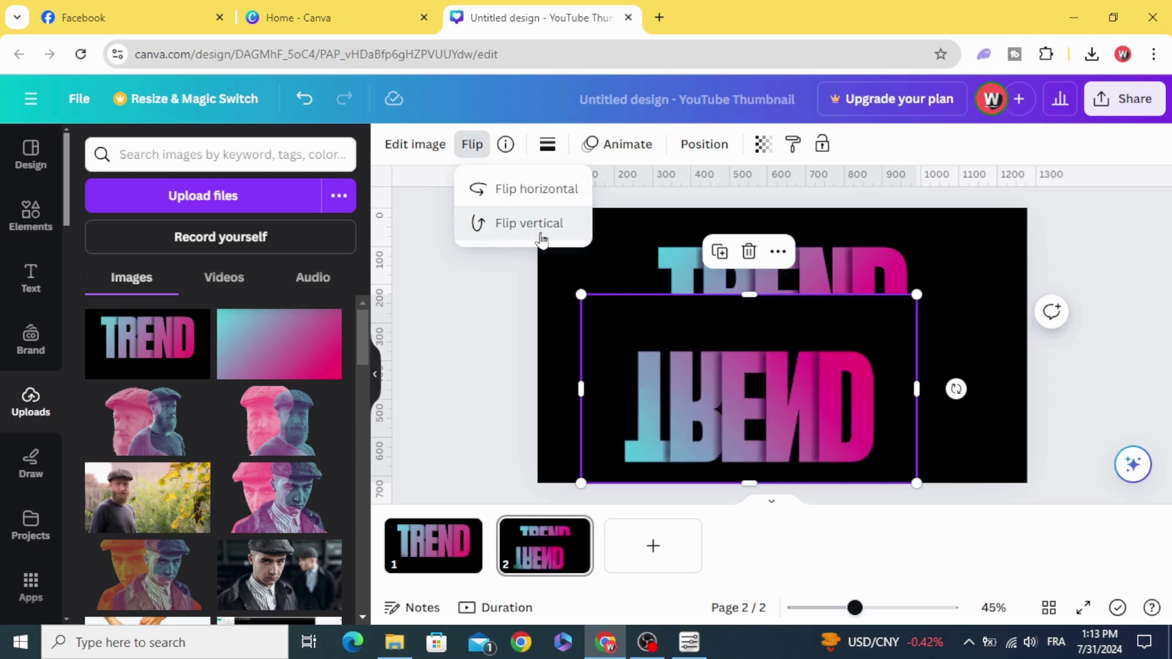
{"action": "left_click_drag", "start_coordinate": [749, 295], "coordinate": [765, 351]}
Step: Place the flipped copy just below the original and set its transparency to about 32
{"action": "left_click", "coordinate": [457, 304]}
{"action": "left_click_drag", "start_coordinate": [714, 403], "coordinate": [740, 412]}
{"action": "left_click", "coordinate": [526, 319]}
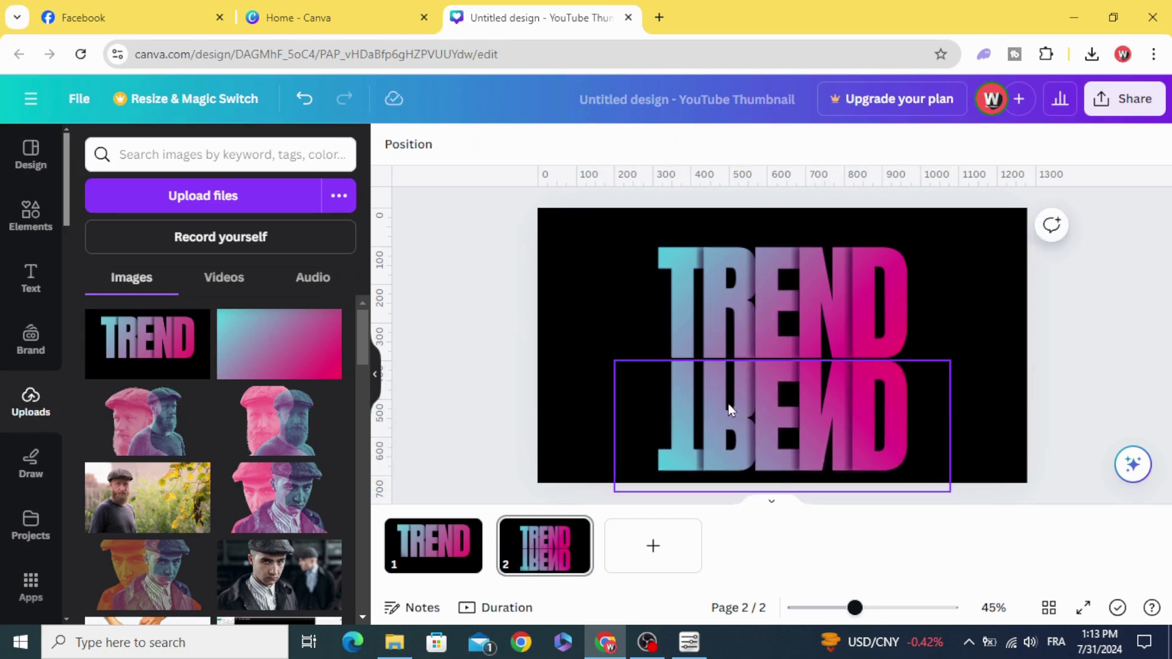
{"action": "left_click", "coordinate": [728, 407]}
{"action": "left_click", "coordinate": [764, 146]}
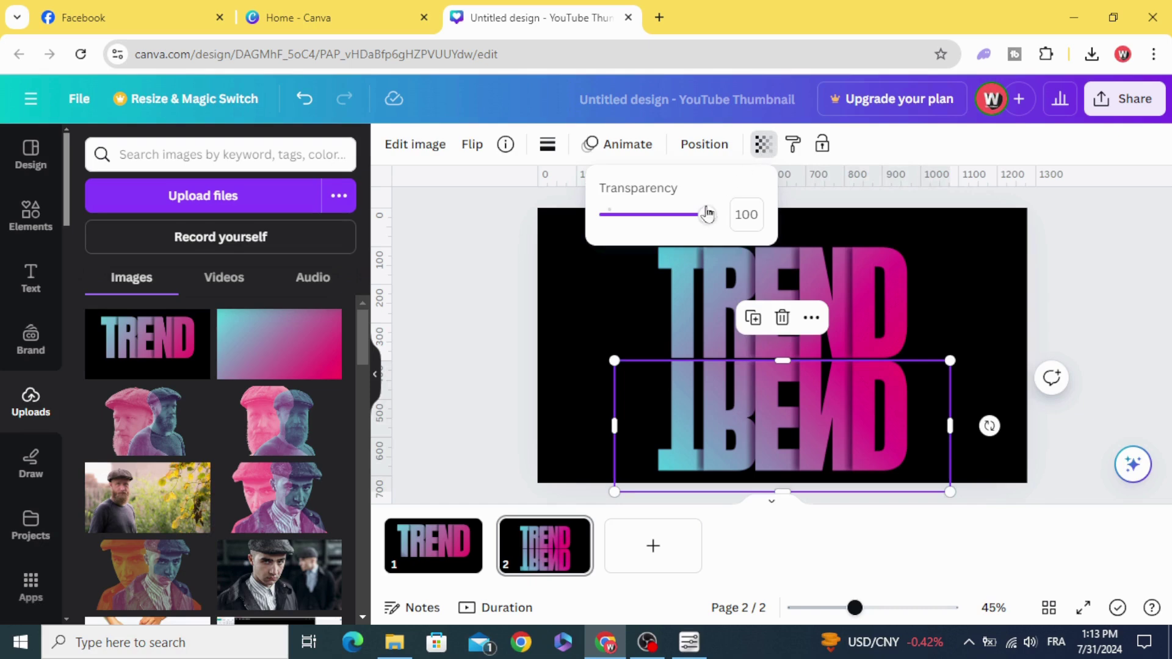
{"action": "left_click_drag", "start_coordinate": [708, 214], "coordinate": [646, 218]}
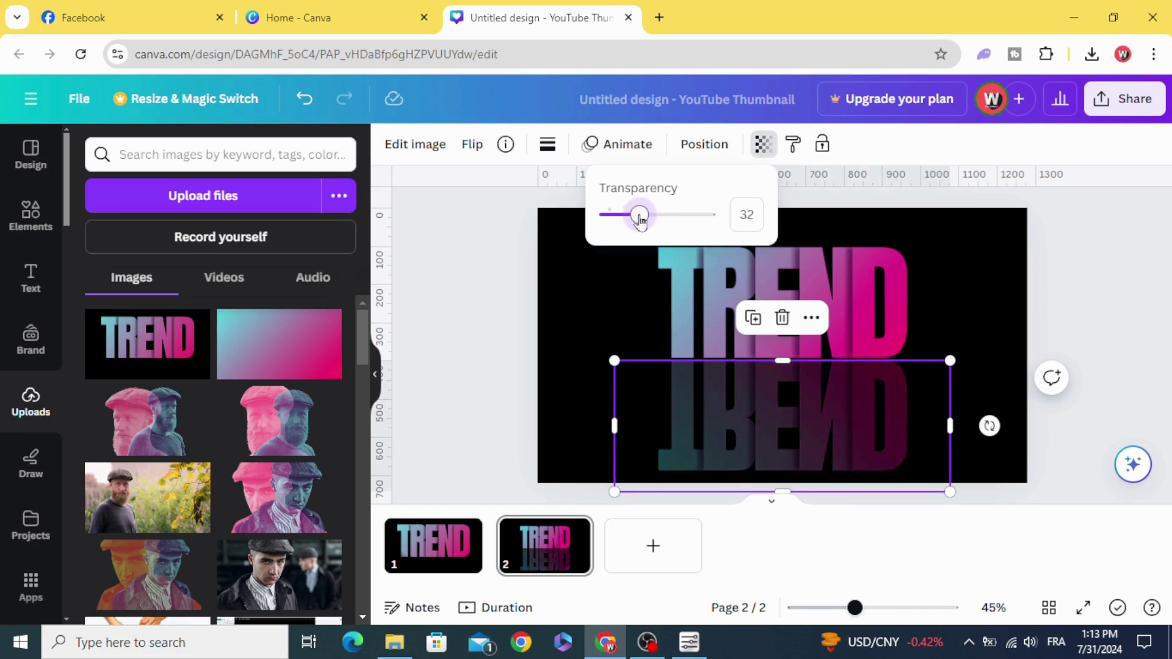
Step: Search Elements for SHADOW, filter to Graphics, and add a shadow graphic to the page
{"action": "left_click", "coordinate": [529, 266]}
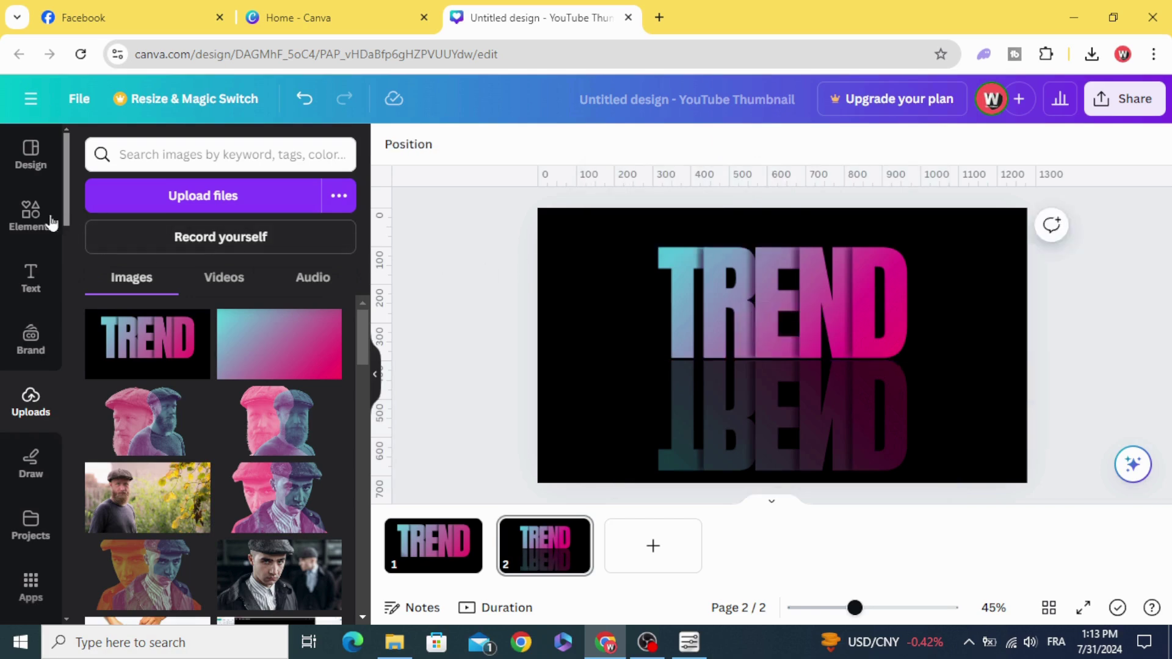
{"action": "left_click", "coordinate": [31, 217]}
{"action": "left_click", "coordinate": [175, 156]}
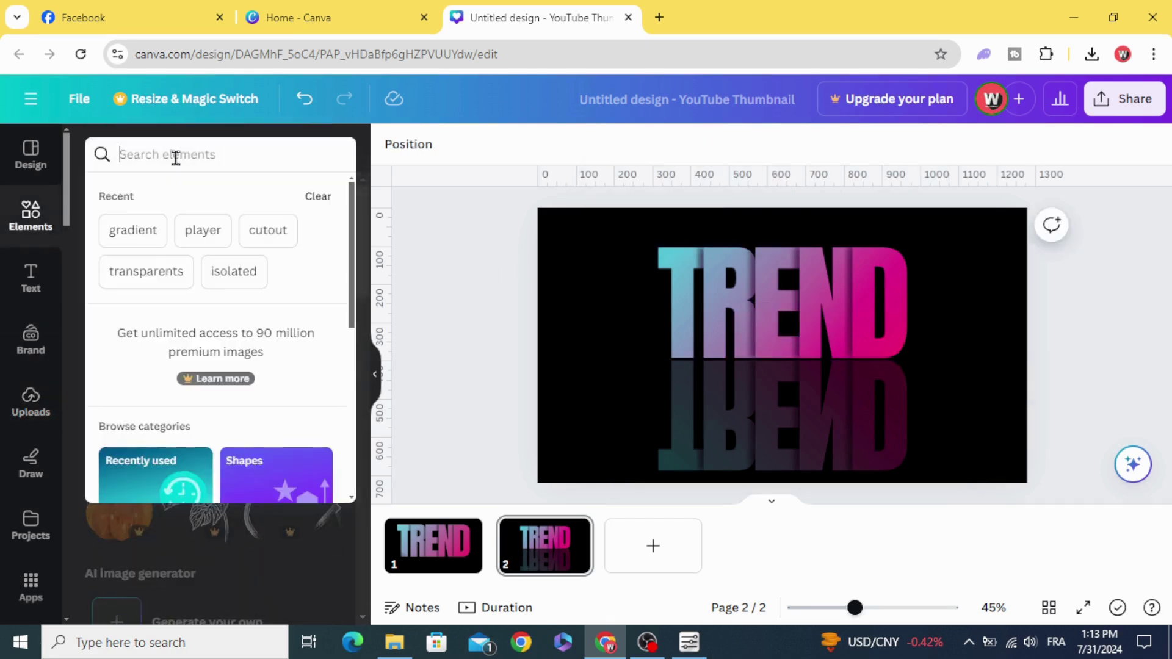
{"action": "type", "text": "sHADO"}
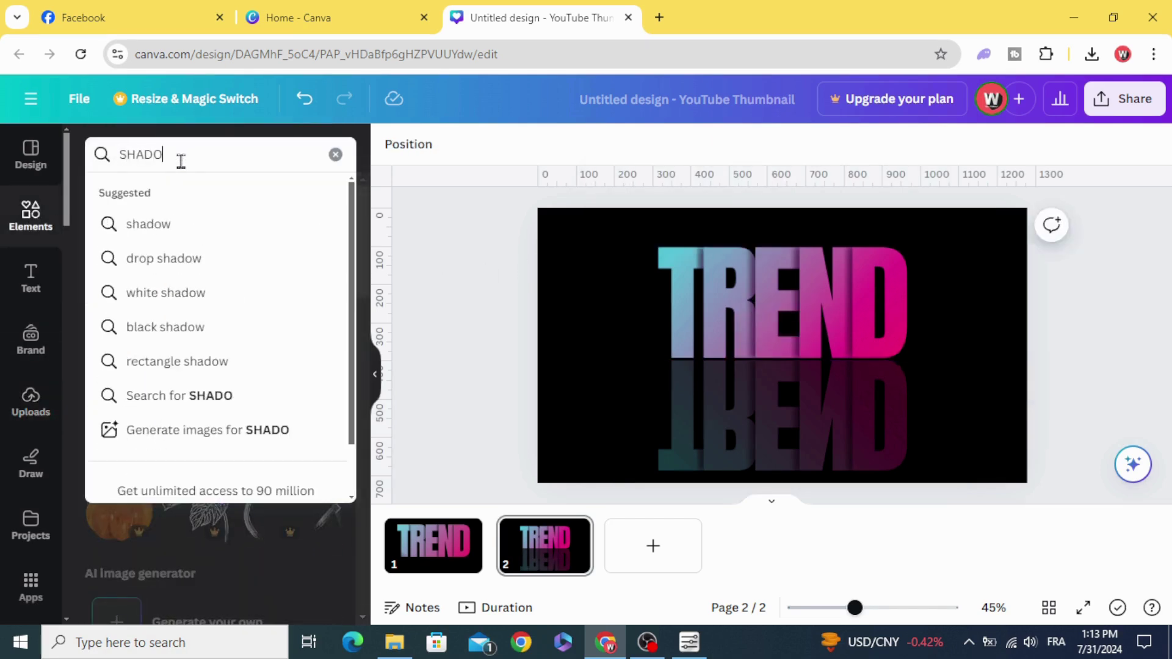
{"action": "key", "text": "Return"}
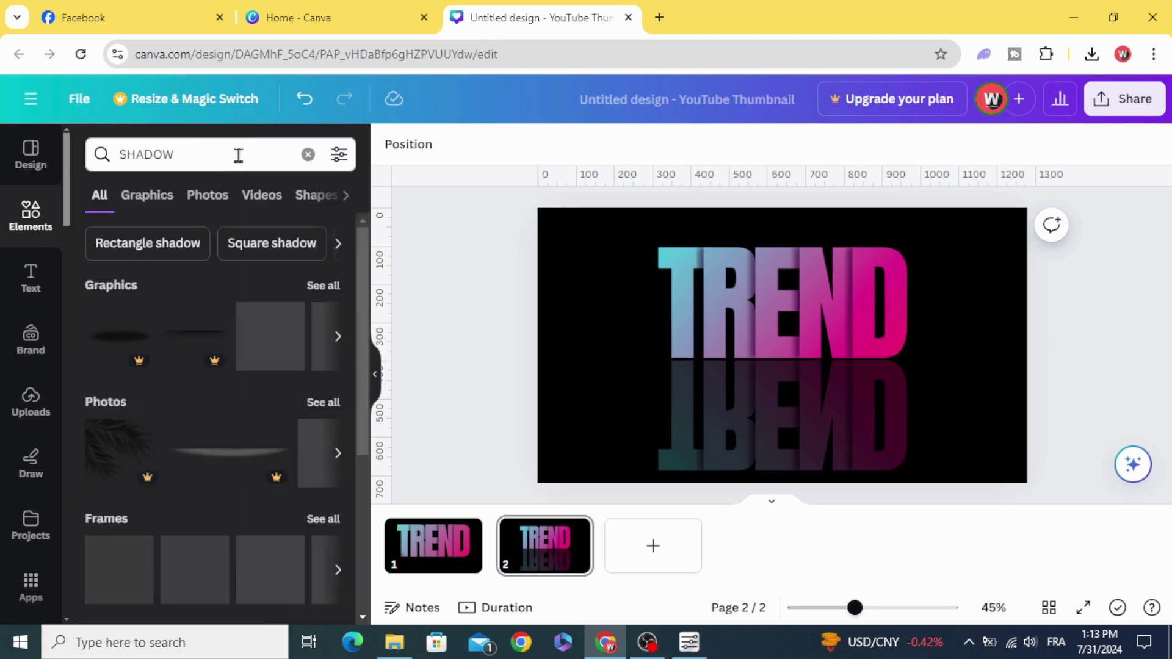
{"action": "left_click", "coordinate": [132, 207]}
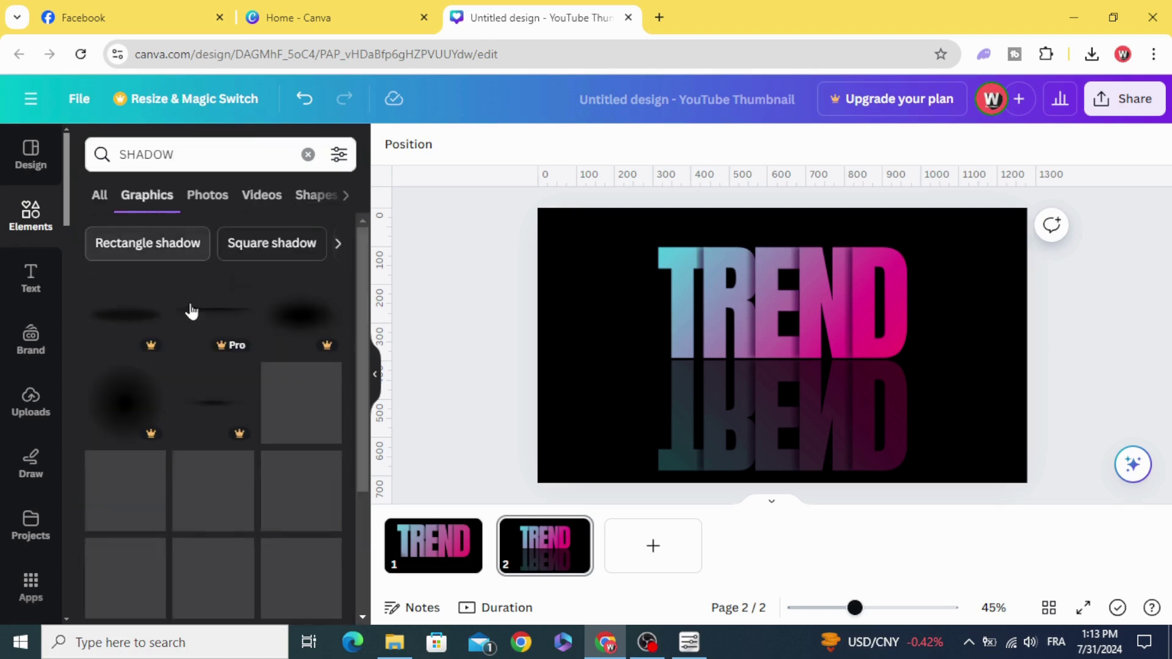
{"action": "scroll", "coordinate": [163, 340], "scroll_direction": "down", "scroll_amount": 1}
{"action": "scroll", "coordinate": [163, 340], "scroll_direction": "down", "scroll_amount": 1}
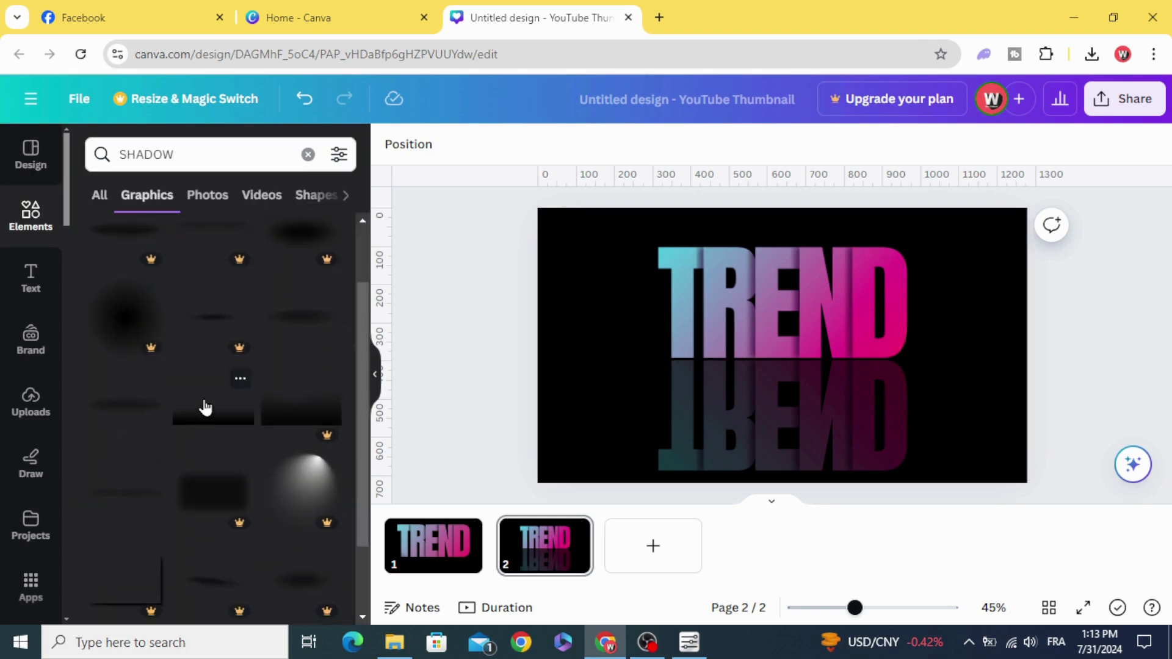
{"action": "left_click", "coordinate": [205, 408]}
Step: Stretch the shadow graphic over the whole reflection and duplicate it
{"action": "left_click_drag", "start_coordinate": [782, 385], "coordinate": [847, 457]}
{"action": "left_click_drag", "start_coordinate": [747, 384], "coordinate": [562, 359]}
{"action": "left_click", "coordinate": [740, 265]}
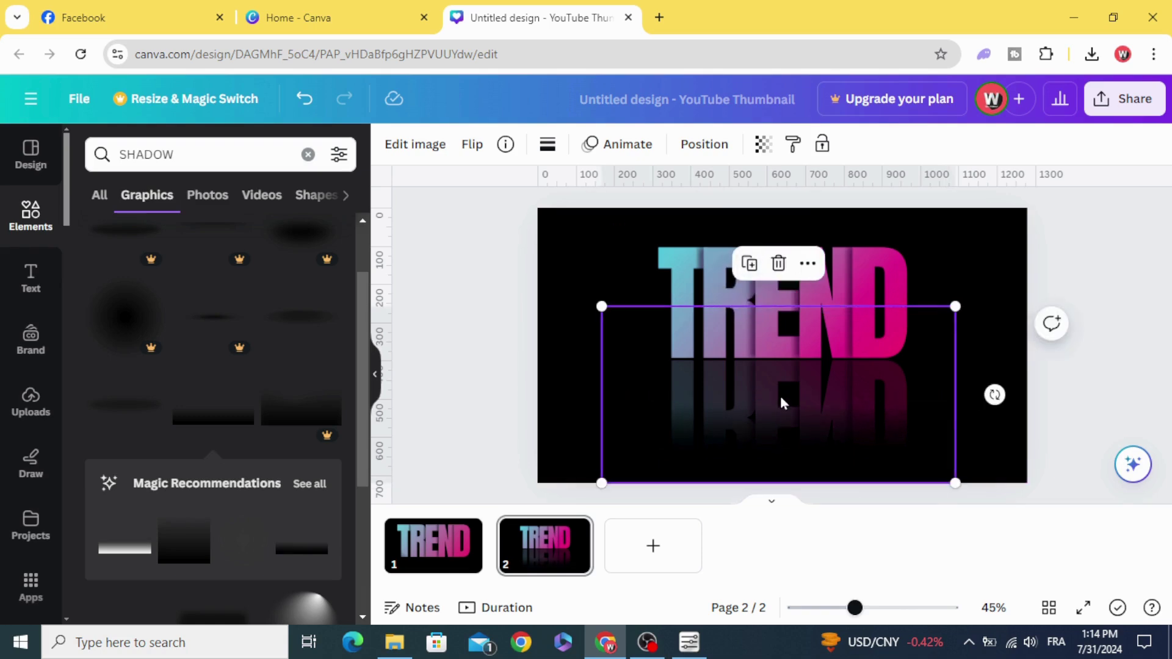
{"action": "left_click", "coordinate": [780, 396]}
Step: Marquee-select all the TREND elements and nudge the composition slightly left
{"action": "left_click", "coordinate": [505, 332]}
{"action": "left_click_drag", "start_coordinate": [522, 222], "coordinate": [1061, 552]}
{"action": "left_click_drag", "start_coordinate": [838, 478], "coordinate": [815, 468]}
{"action": "left_click", "coordinate": [1023, 366]}
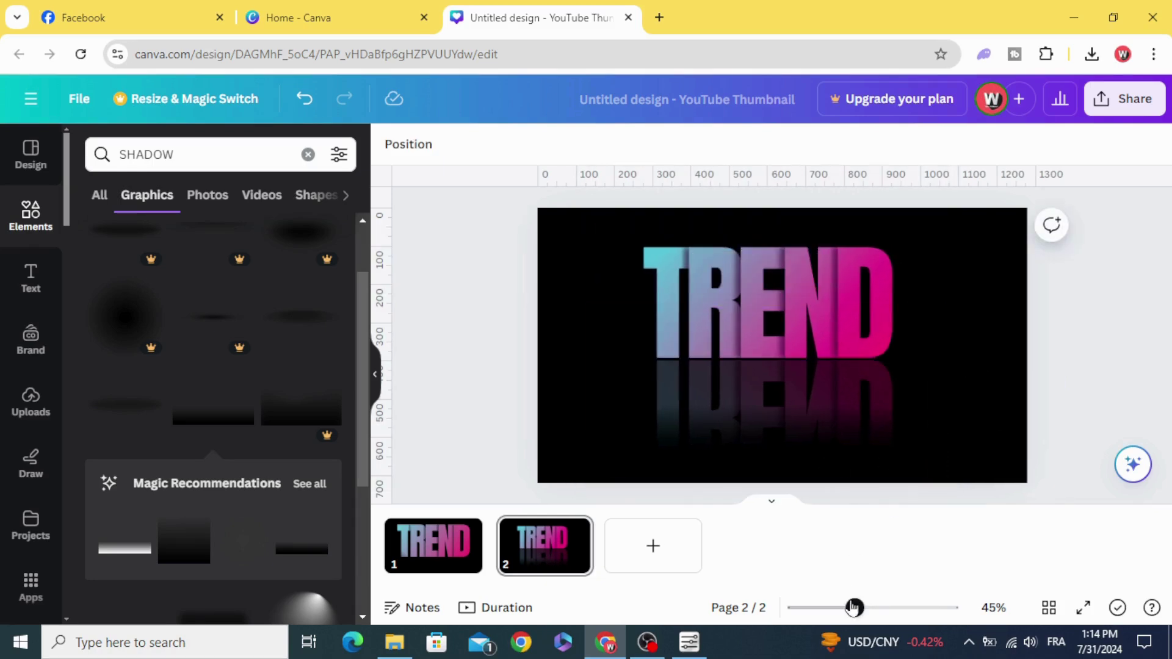
{"action": "left_click_drag", "start_coordinate": [853, 607], "coordinate": [854, 612]}
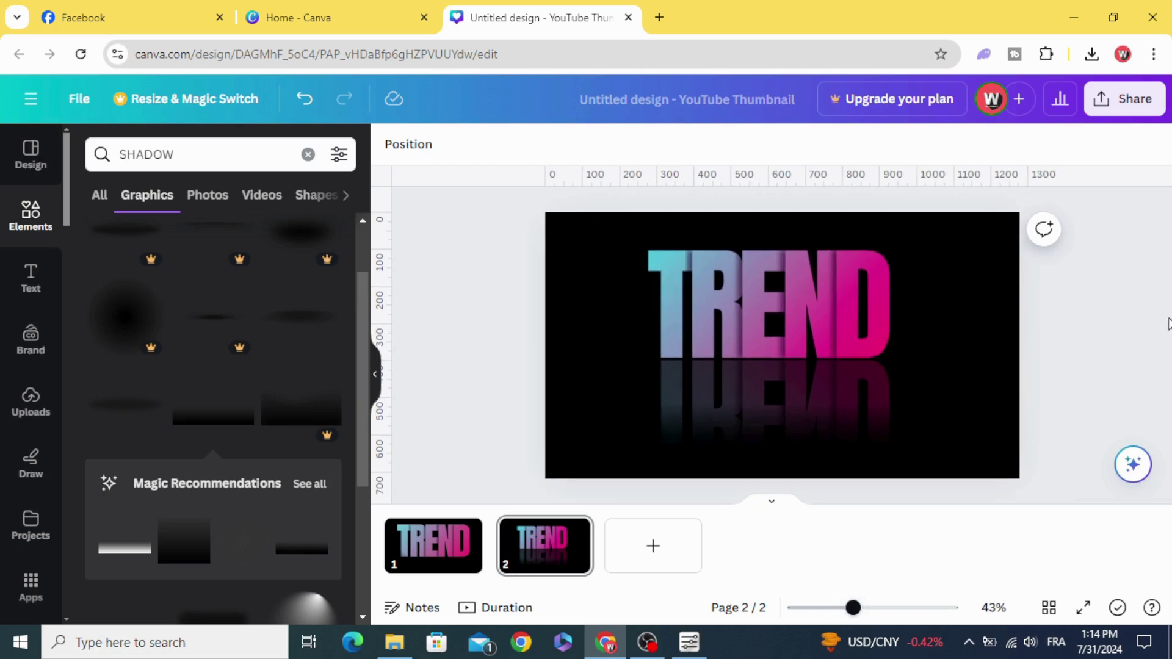